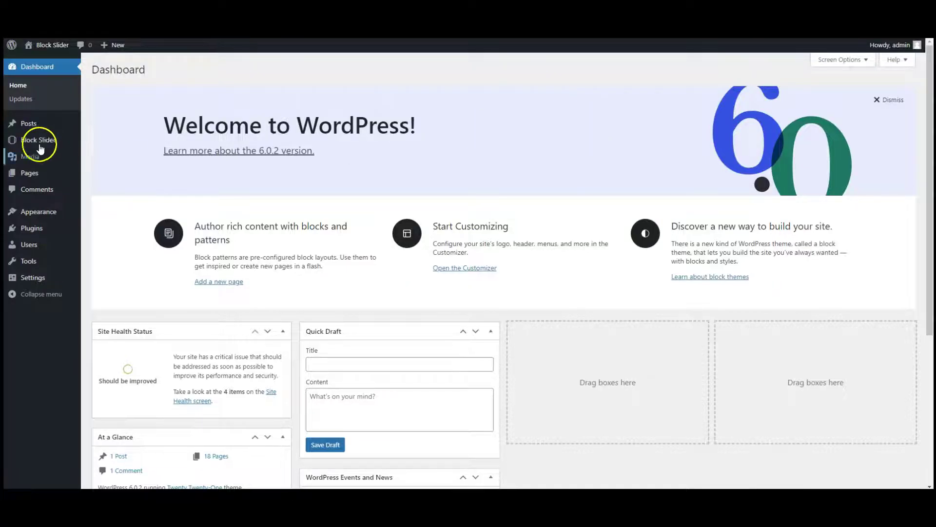
Step: Create a new Block Slider Pro slider from the admin sidebar and start it from scratch
mouse_move(40, 148)
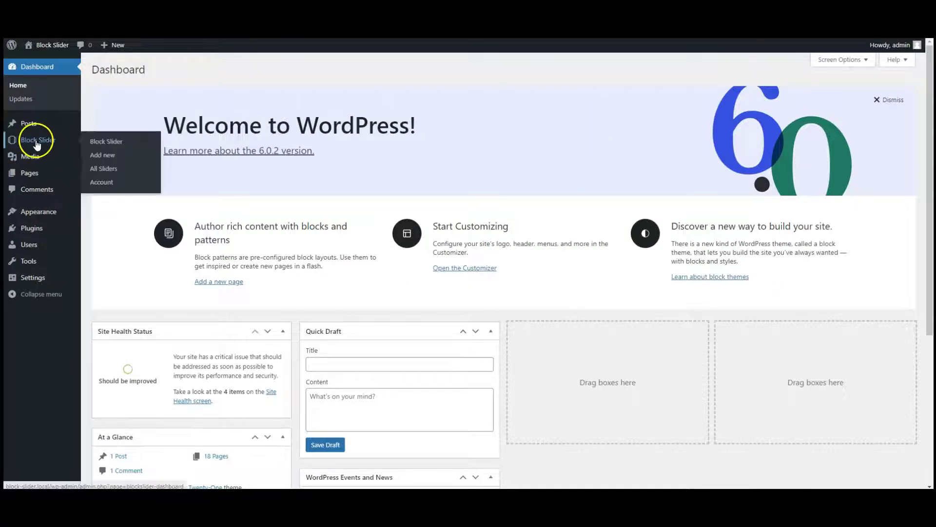
left_click(99, 156)
right_click(100, 156)
left_click(99, 156)
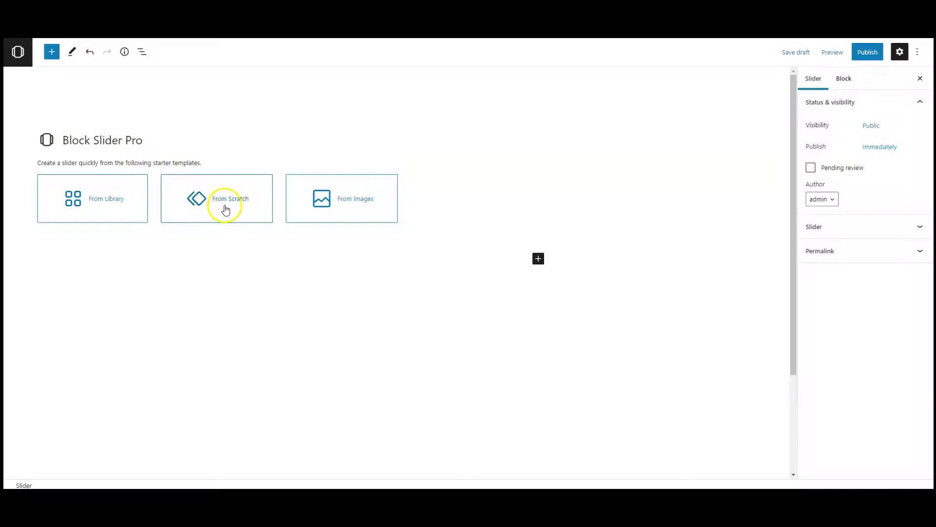
left_click(225, 210)
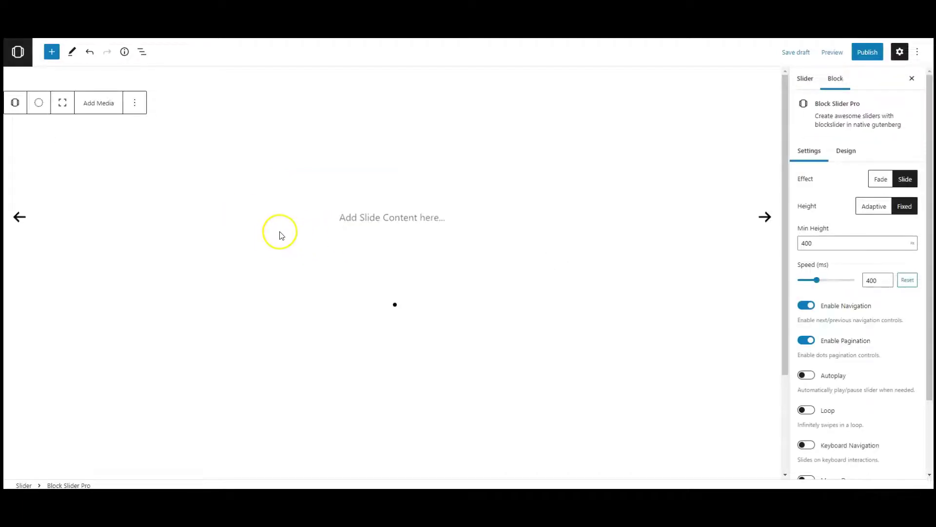
Step: Insert a Columns block into the first slide from the block library
left_click(381, 217)
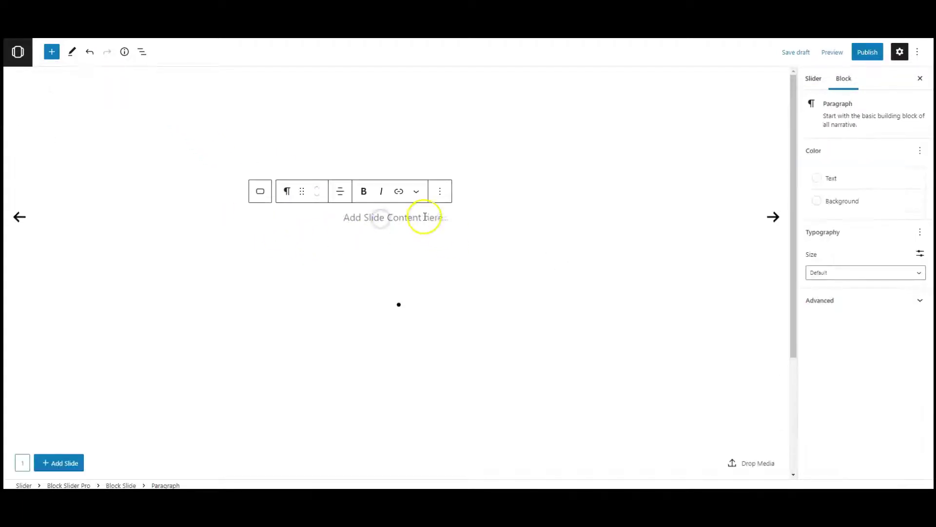
left_click(52, 52)
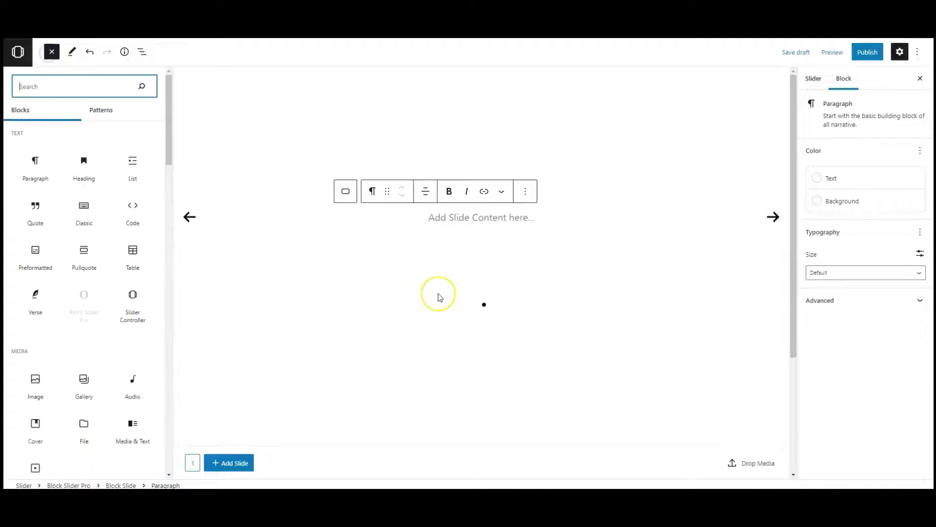
type("column")
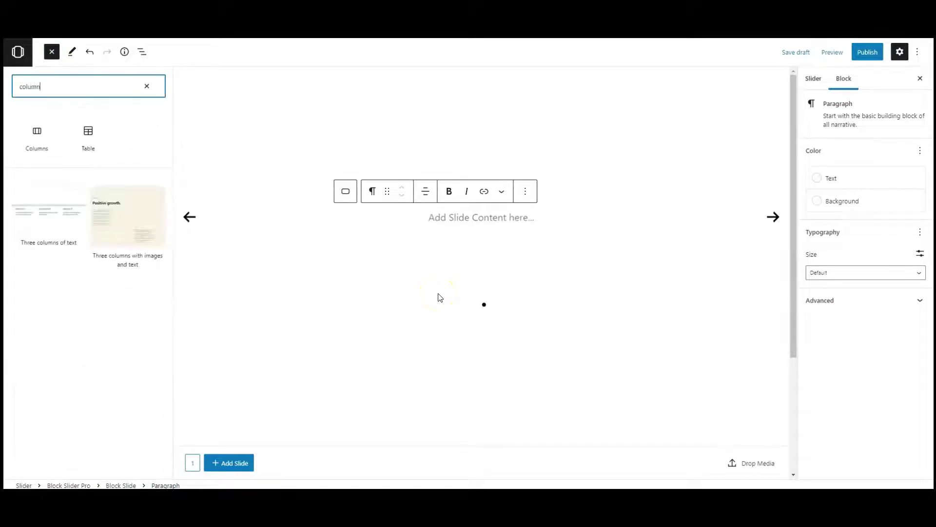
left_click(38, 141)
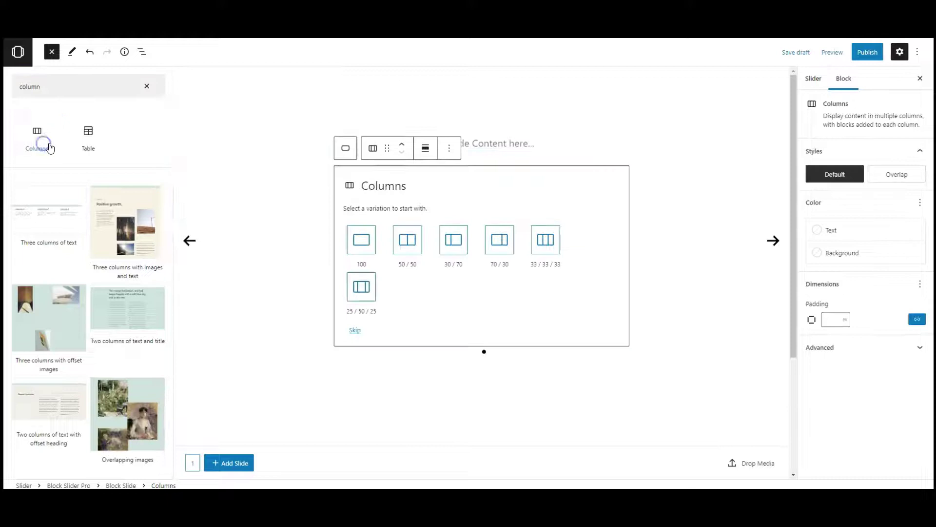
left_click(140, 87)
left_click(52, 52)
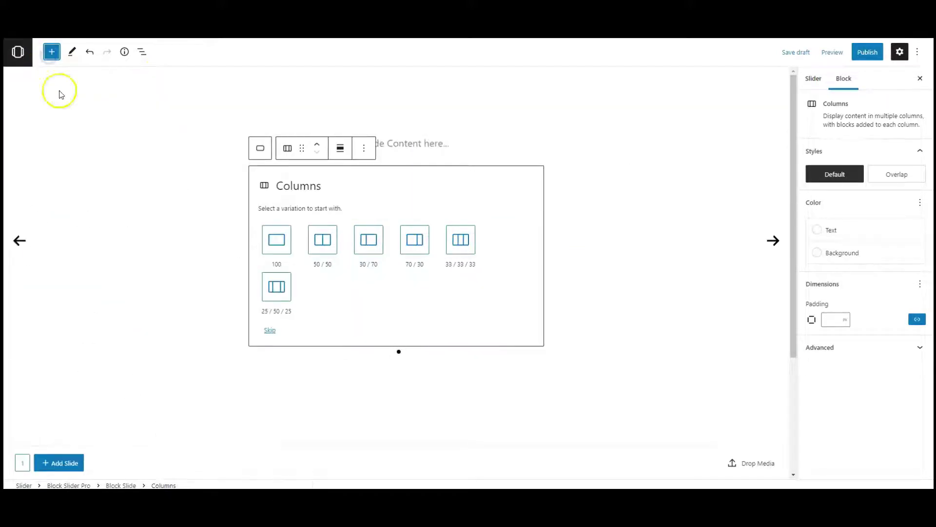
Step: Delete the placeholder paragraph and make the Columns block full width with a 50/50 layout
left_click(414, 143)
left_click(440, 117)
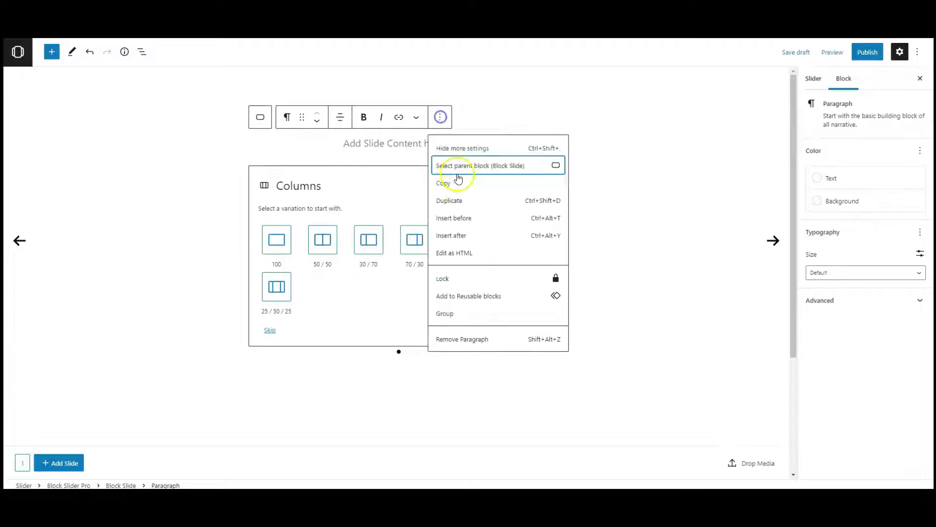
left_click(477, 338)
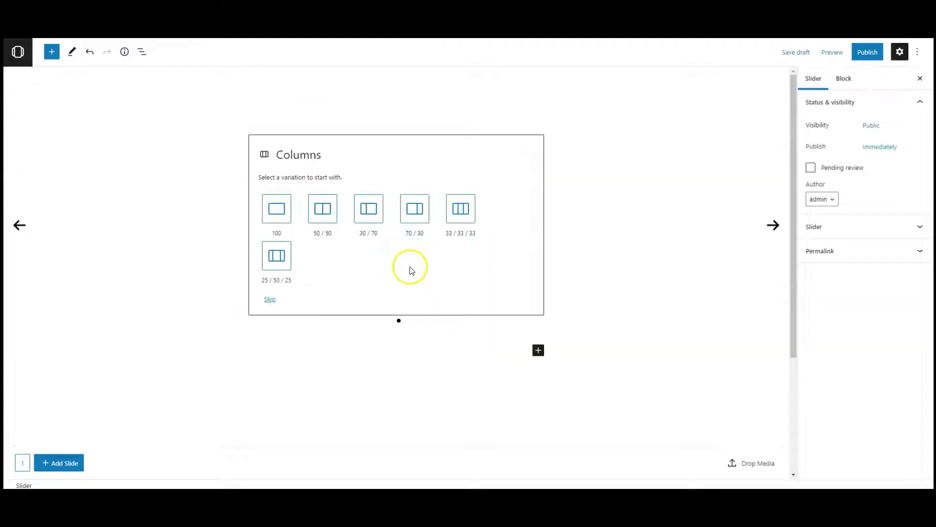
left_click(351, 155)
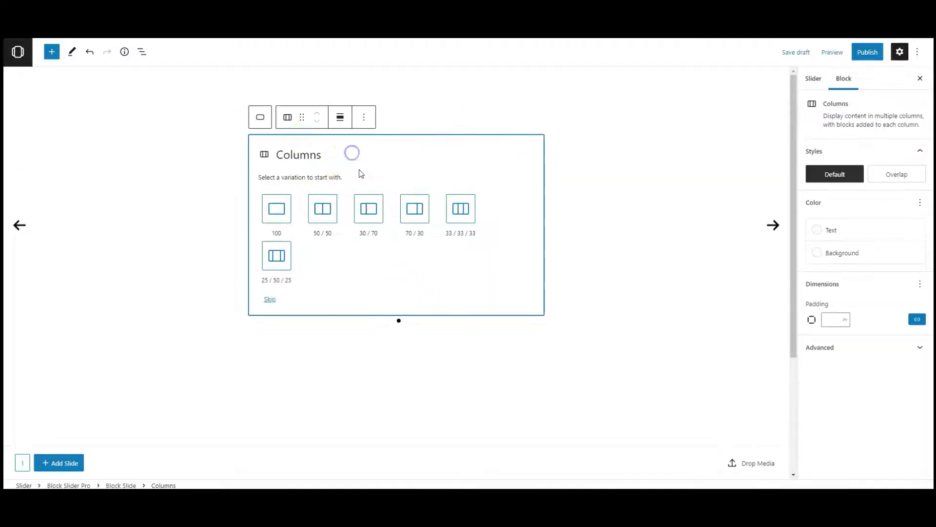
left_click(343, 127)
left_click(348, 182)
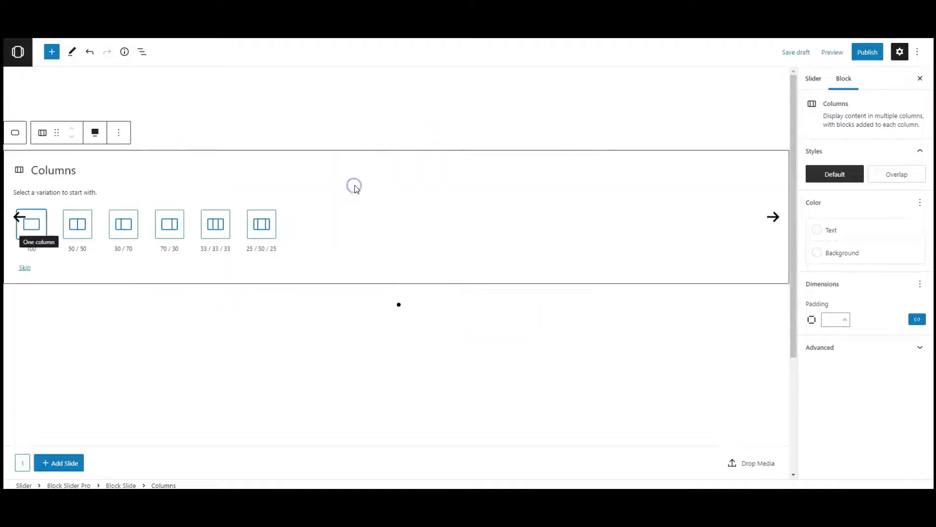
left_click(74, 228)
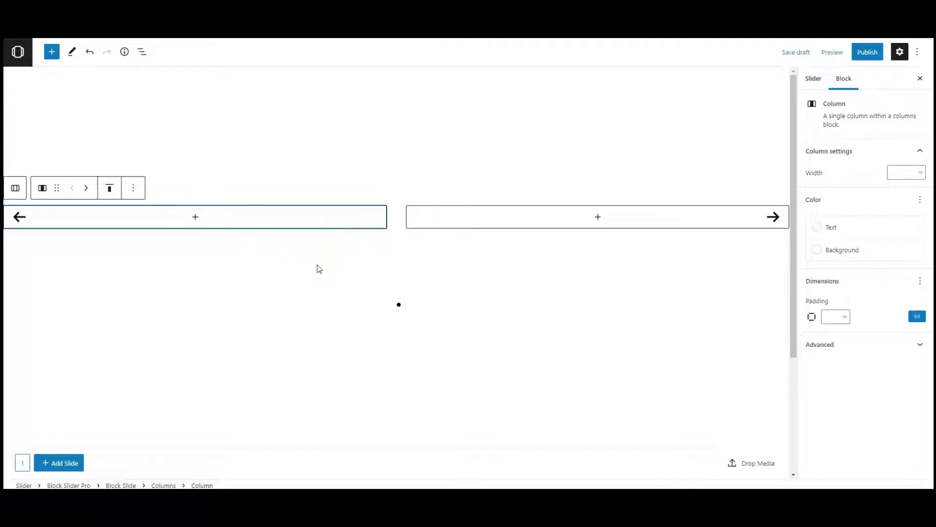
Step: Add a Cover block to the left column using the sunglasses photo from the Media Library
left_click(216, 217)
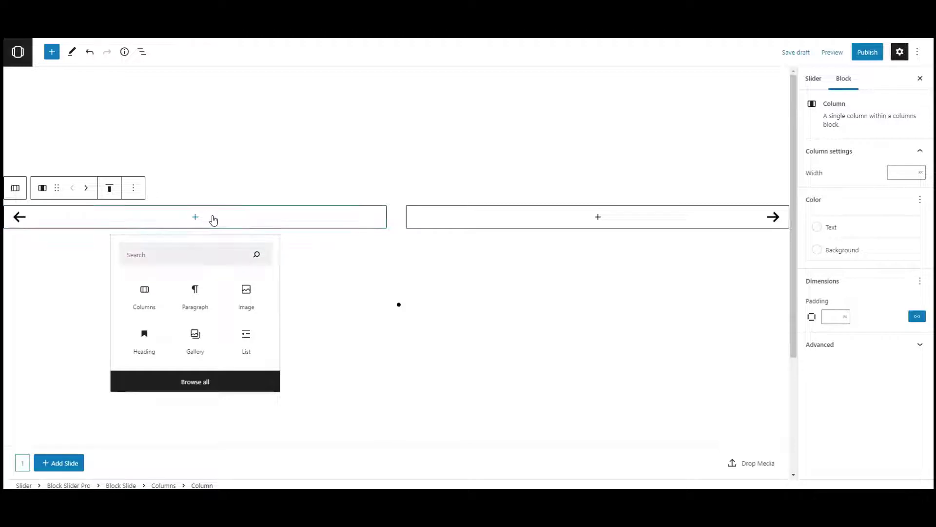
left_click(183, 253)
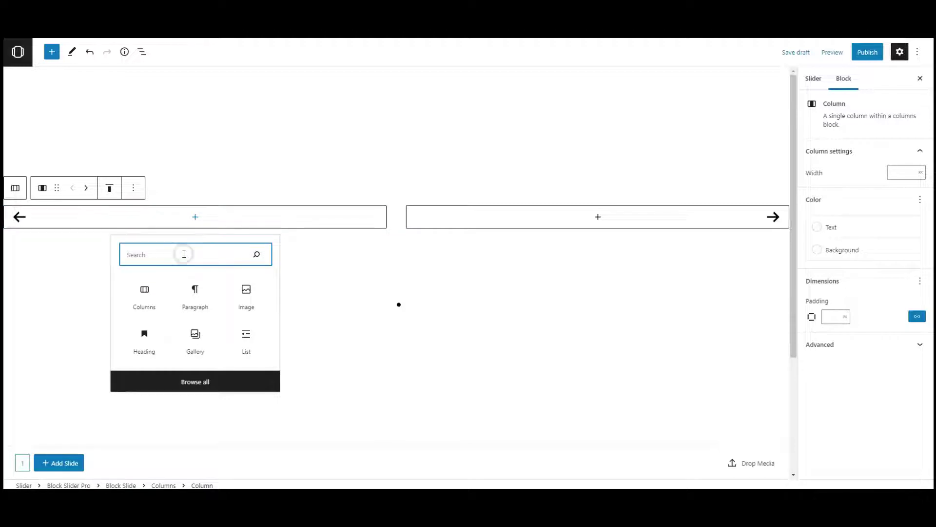
type("cover")
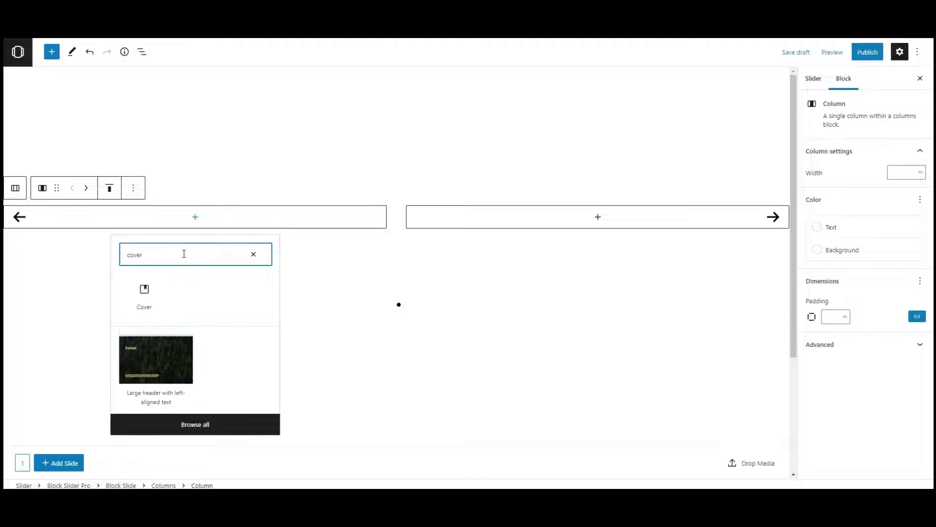
left_click(150, 303)
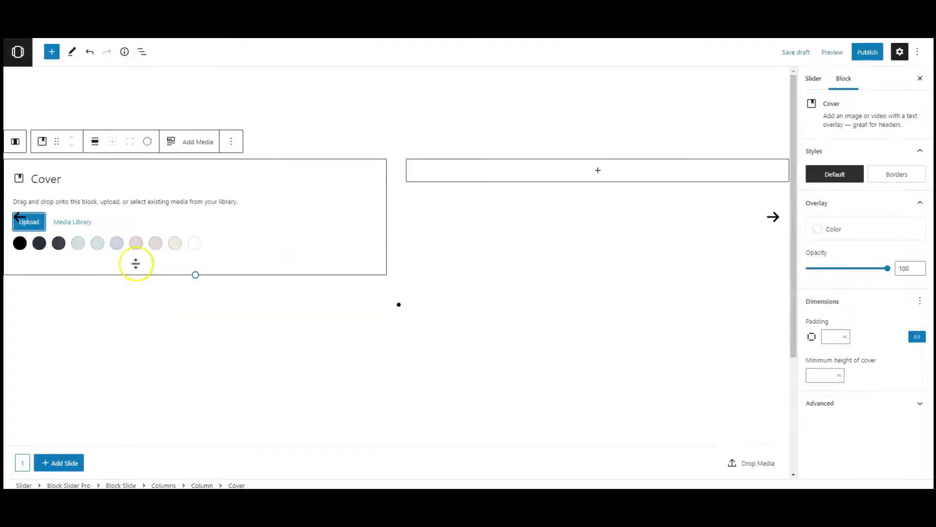
left_click(72, 221)
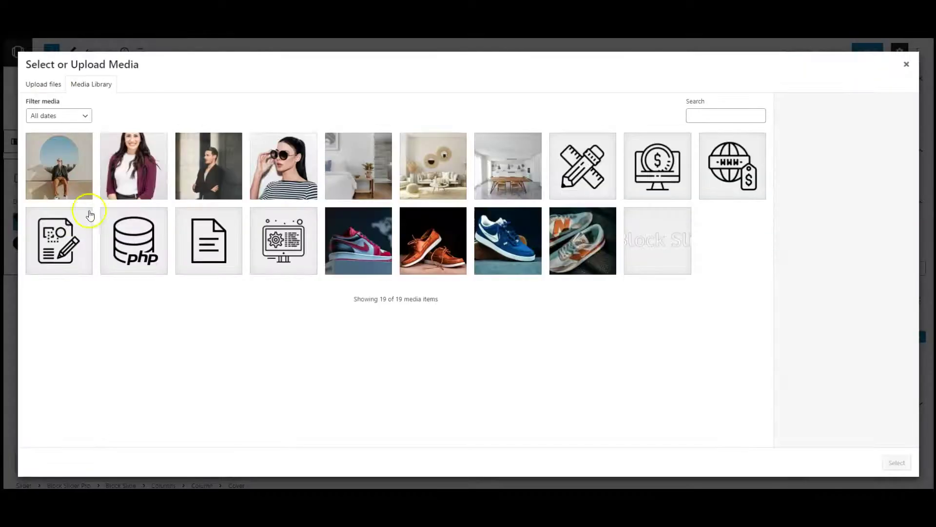
left_click(262, 176)
left_click(897, 462)
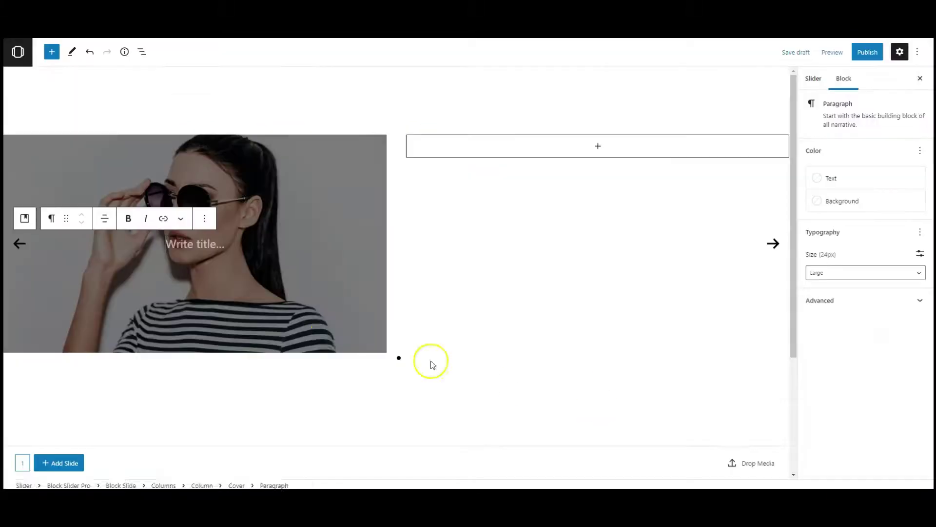
Step: Set the Cover block's overlay opacity to 10 and its minimum height to 100
left_click(213, 181)
scroll(902, 292, "down", 5)
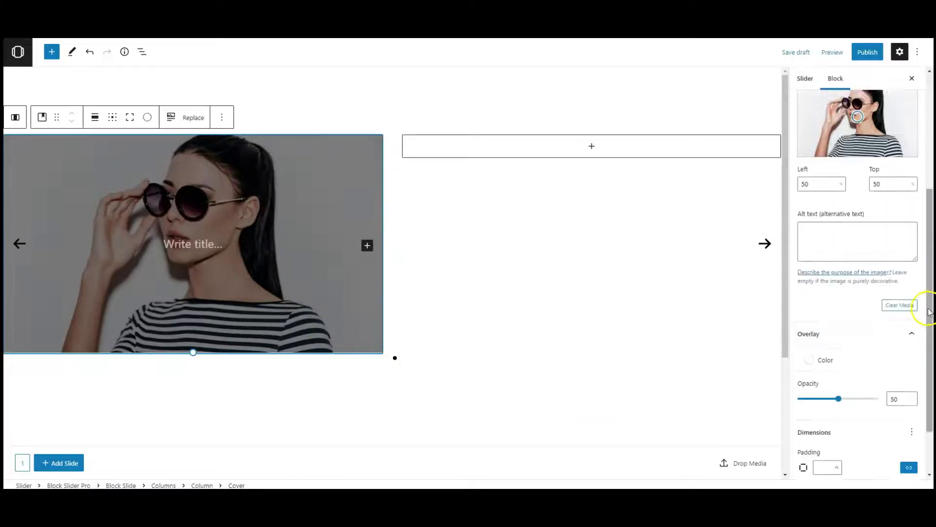
left_click_drag(801, 336, 806, 333)
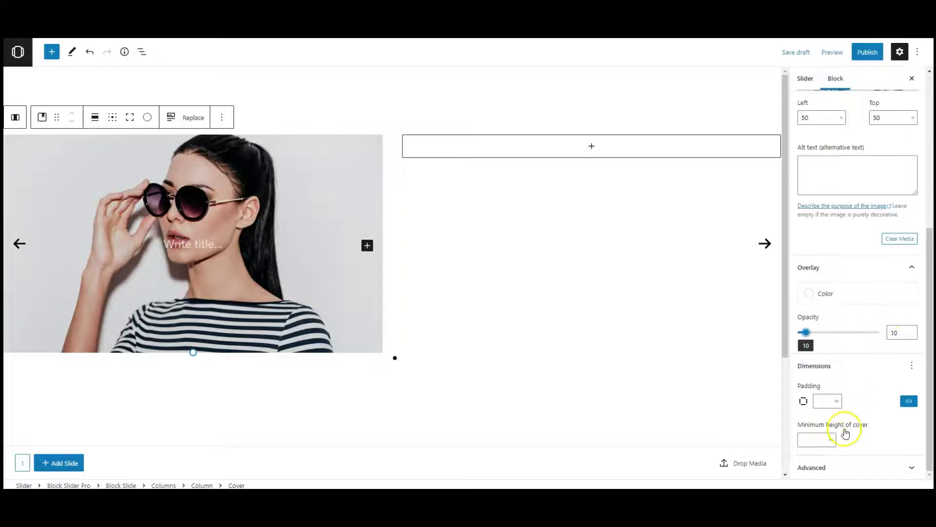
left_click(831, 442)
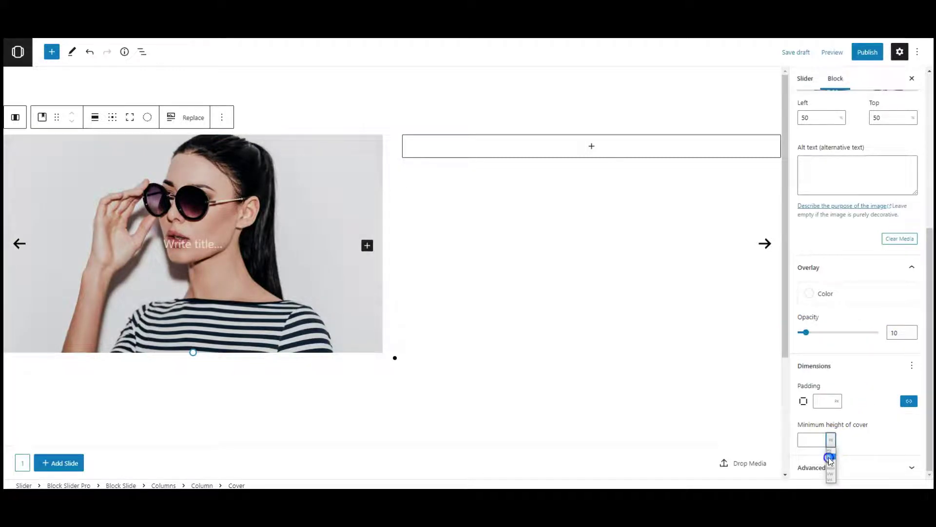
left_click(829, 458)
double_click(802, 439)
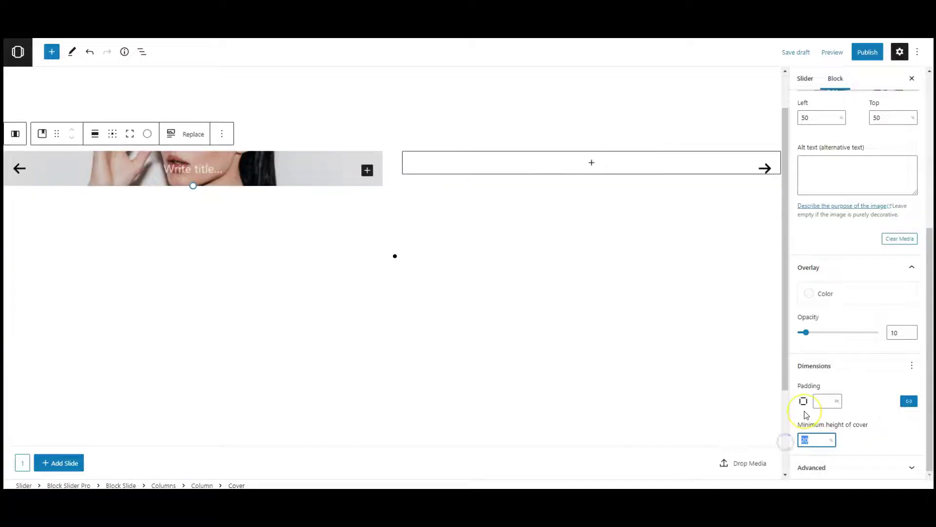
left_click(872, 446)
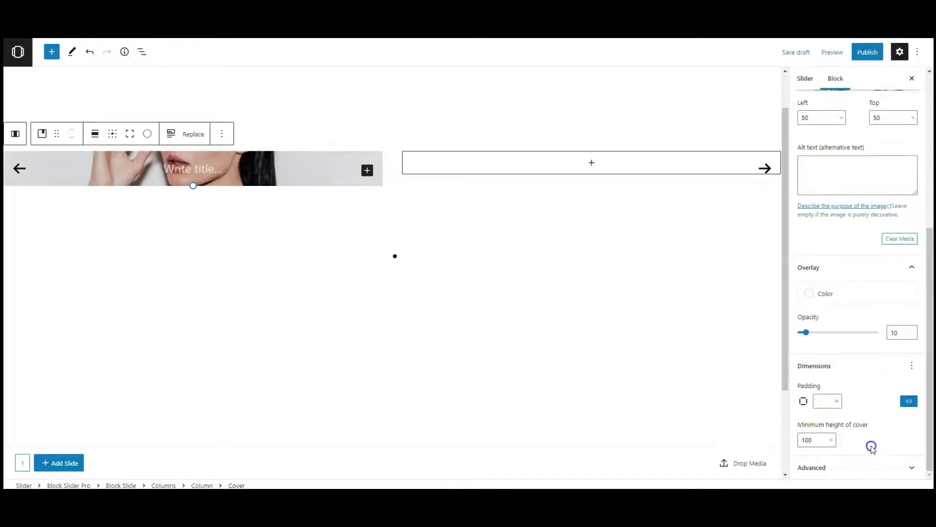
left_click(804, 441)
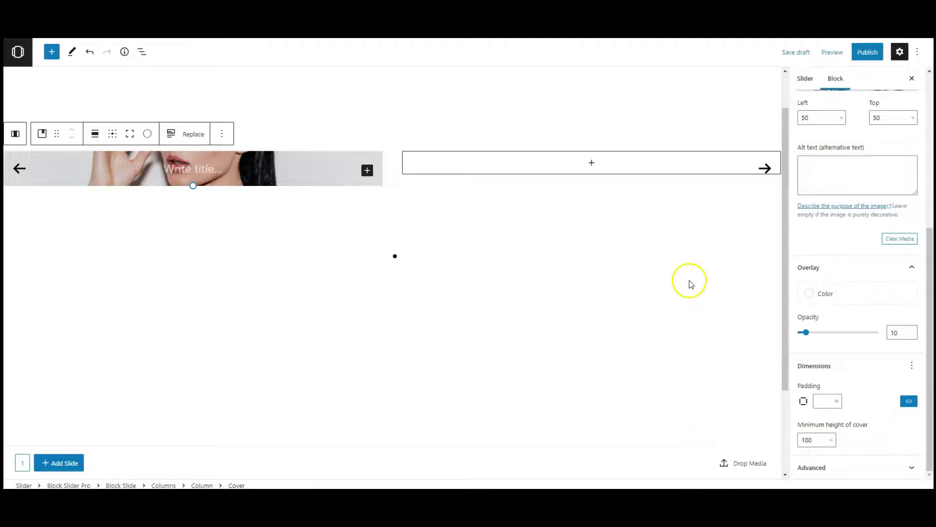
Step: Add the quote-mark image from the Media Library to the right column, aligned left
left_click(577, 165)
left_click(541, 287)
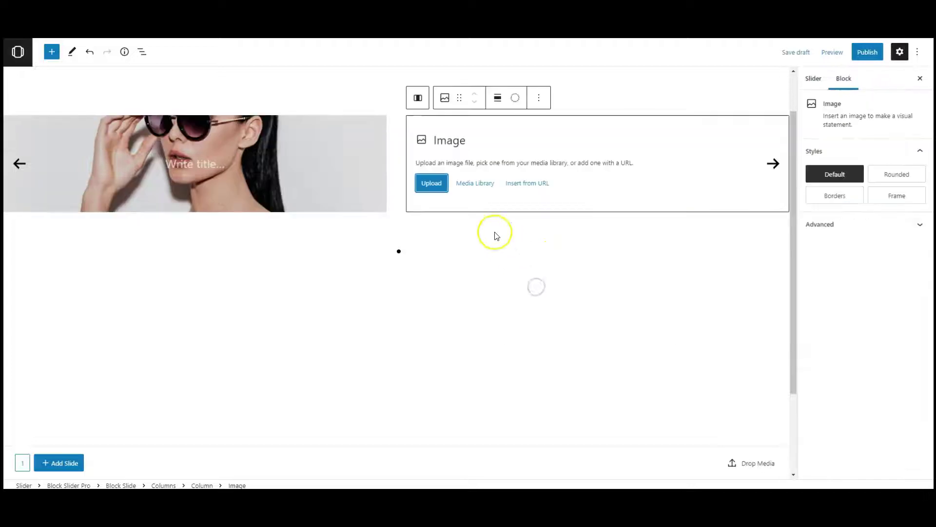
left_click(474, 184)
left_click(43, 170)
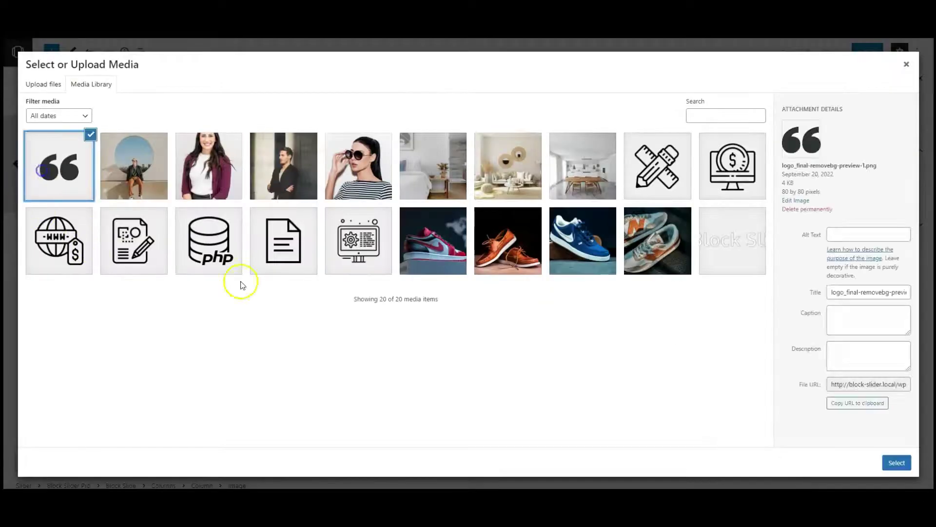
left_click(896, 463)
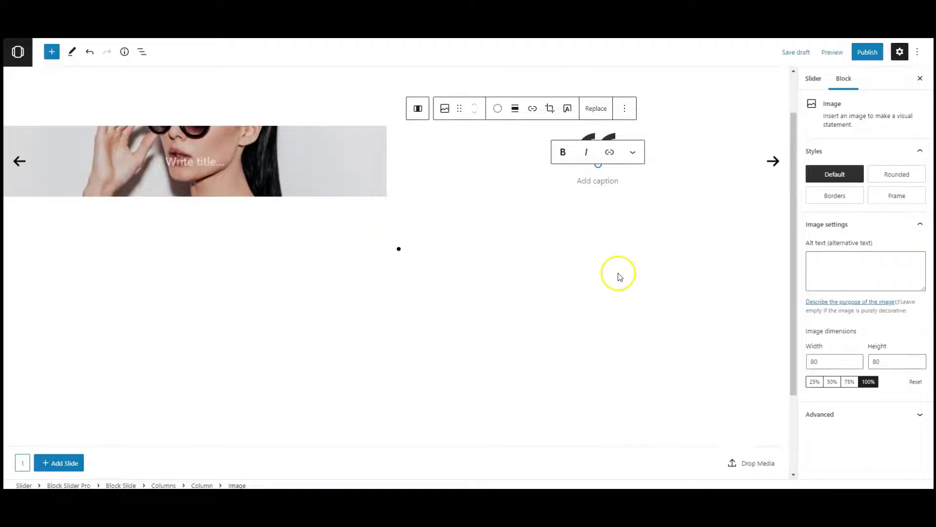
left_click(516, 105)
left_click(528, 156)
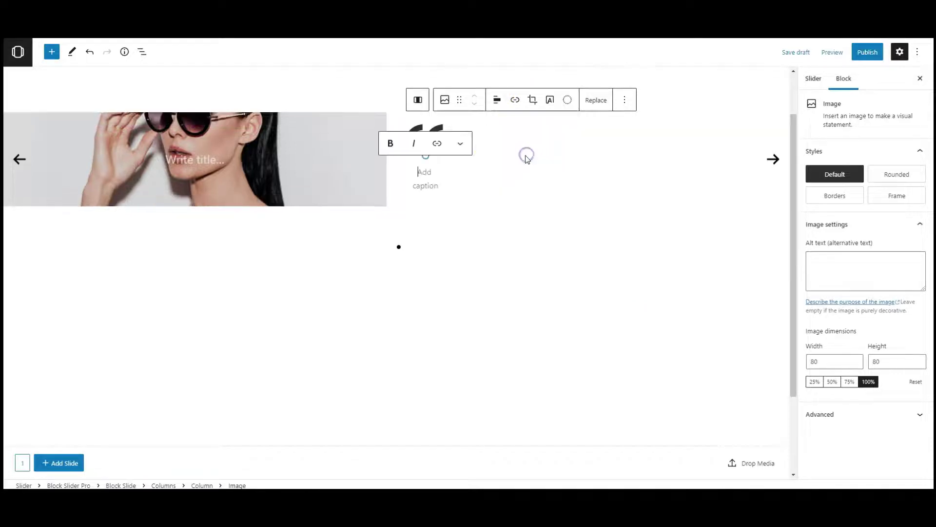
left_click(481, 146)
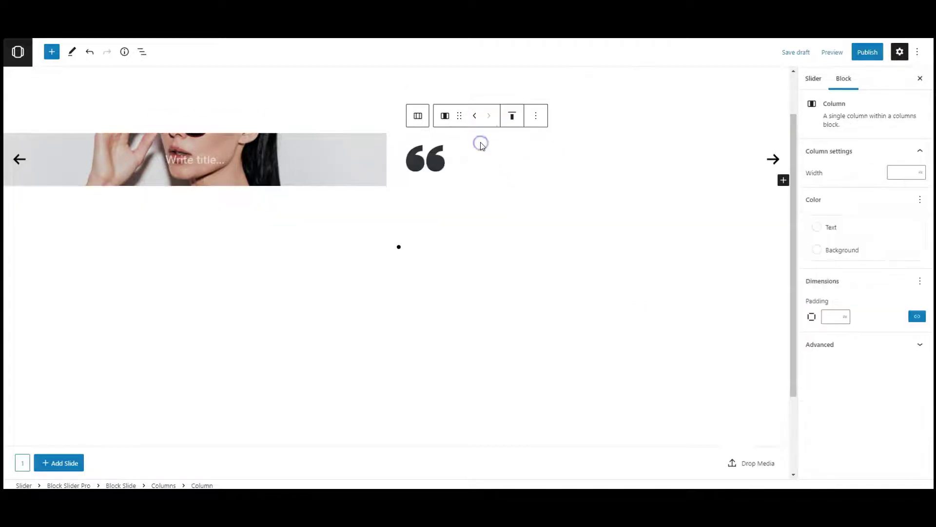
left_click(418, 155)
Step: Add a heading under the quote mark containing the pasted testimonial sentence
left_click(52, 52)
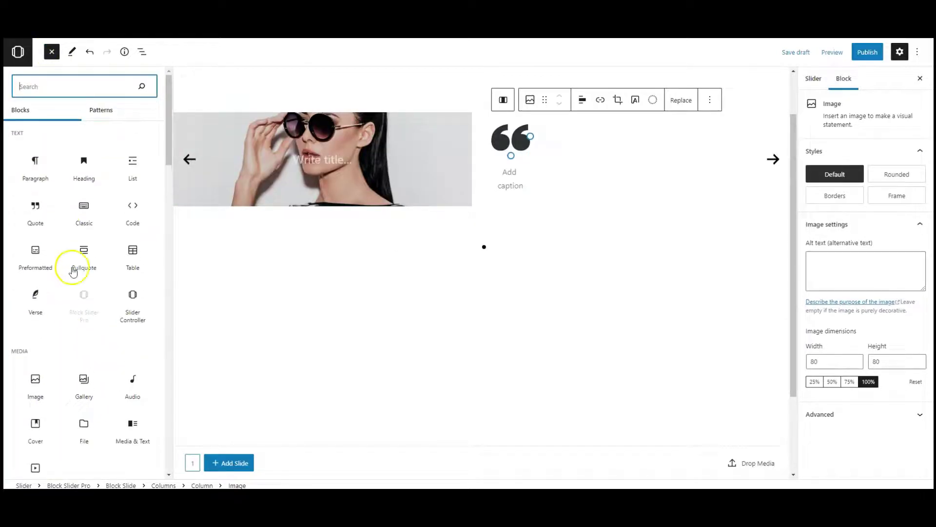
left_click(86, 178)
left_click(533, 189)
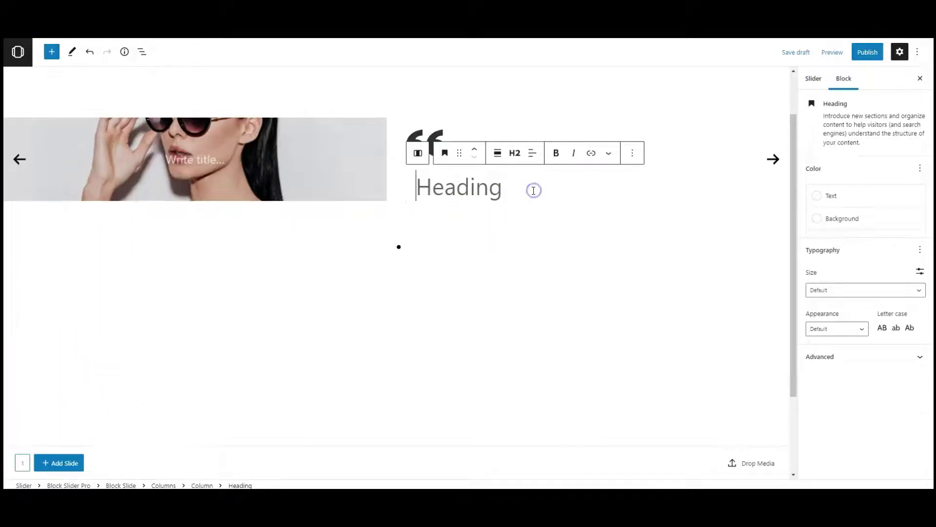
type("It is a long established fact that a reader will be distracted content of a page when looking at its layout.")
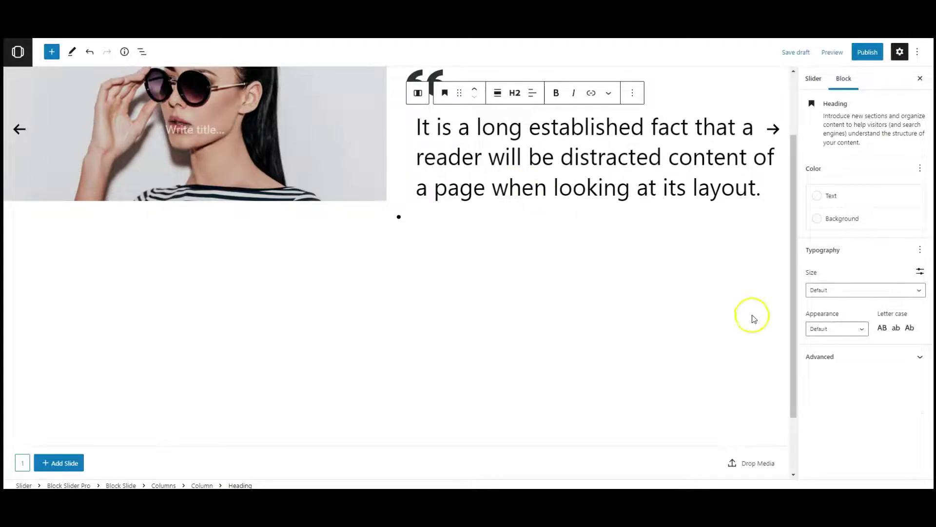
Step: Make the testimonial heading bold with a line height of 1.1
left_click(836, 328)
left_click(828, 467)
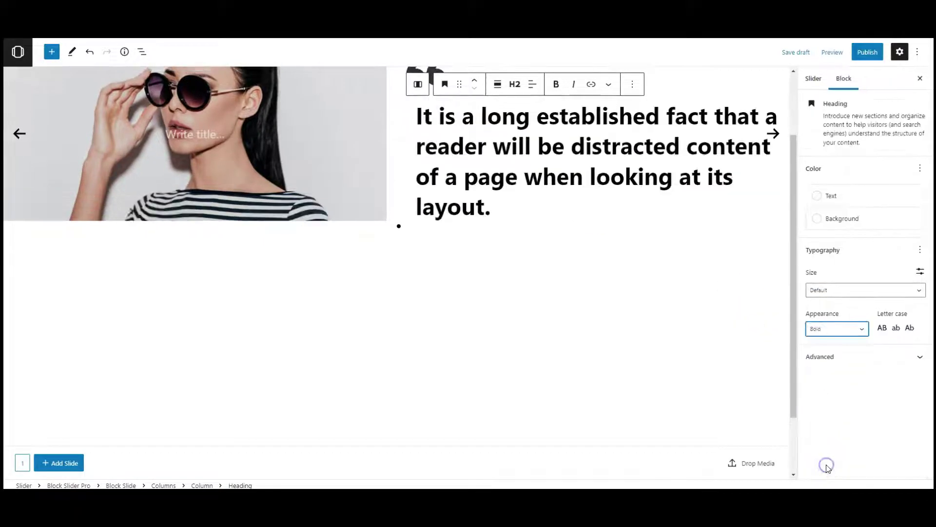
left_click(920, 249)
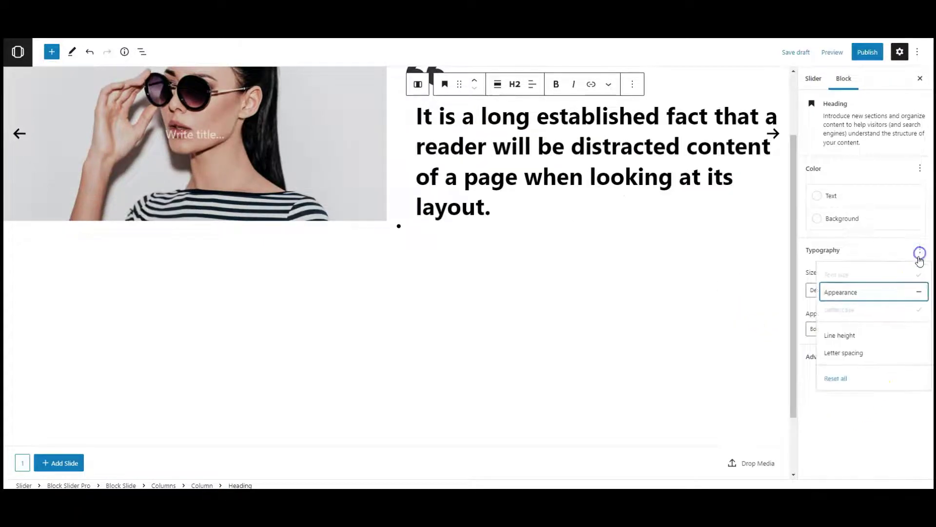
left_click(867, 335)
left_click(890, 326)
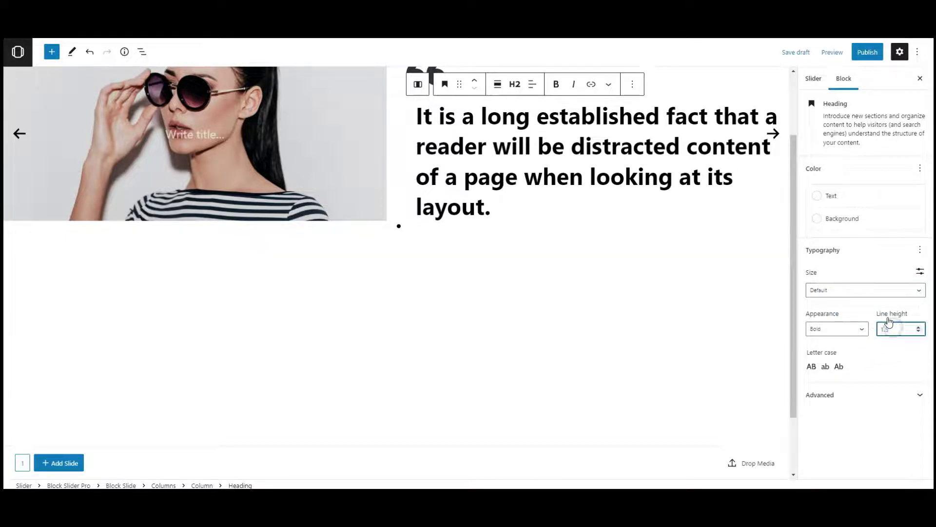
type("1.1")
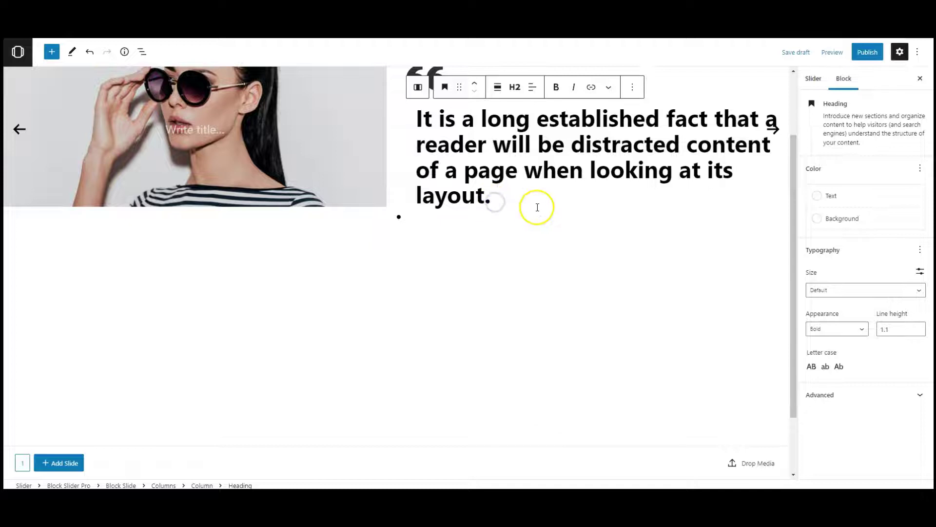
key("Right")
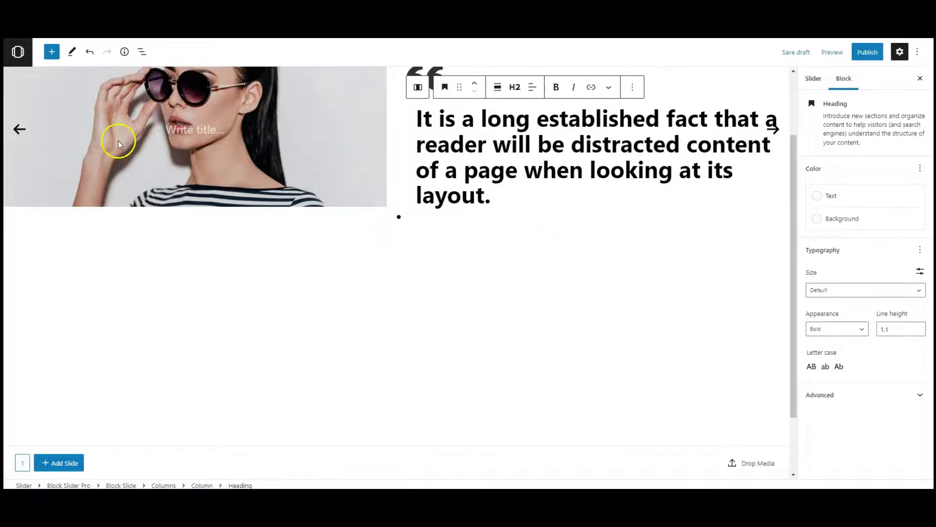
Step: Add an H3 heading with the pasted author's name below the testimonial
left_click(52, 51)
left_click(86, 166)
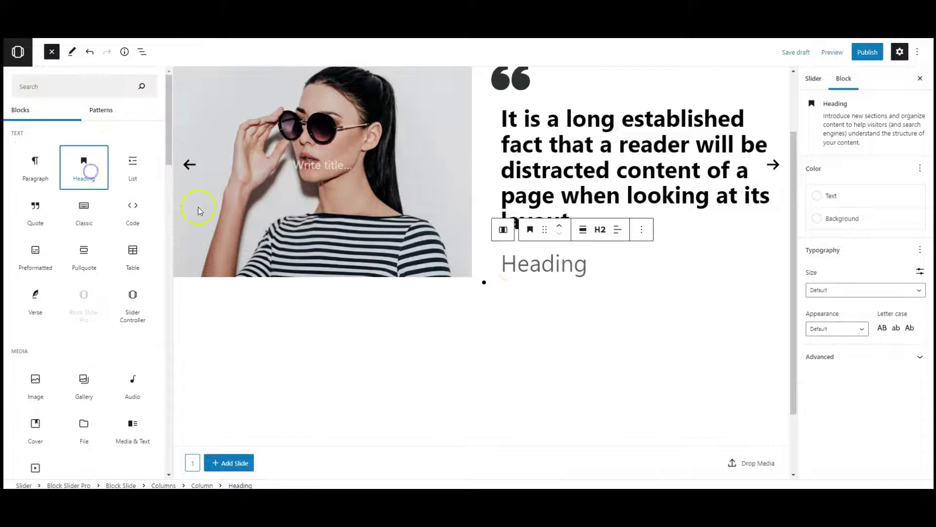
left_click(521, 265)
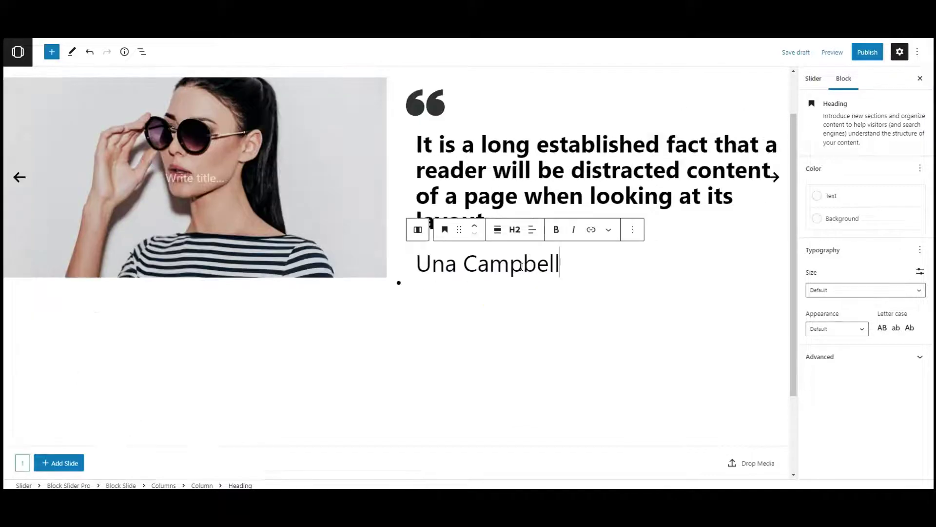
left_click(518, 239)
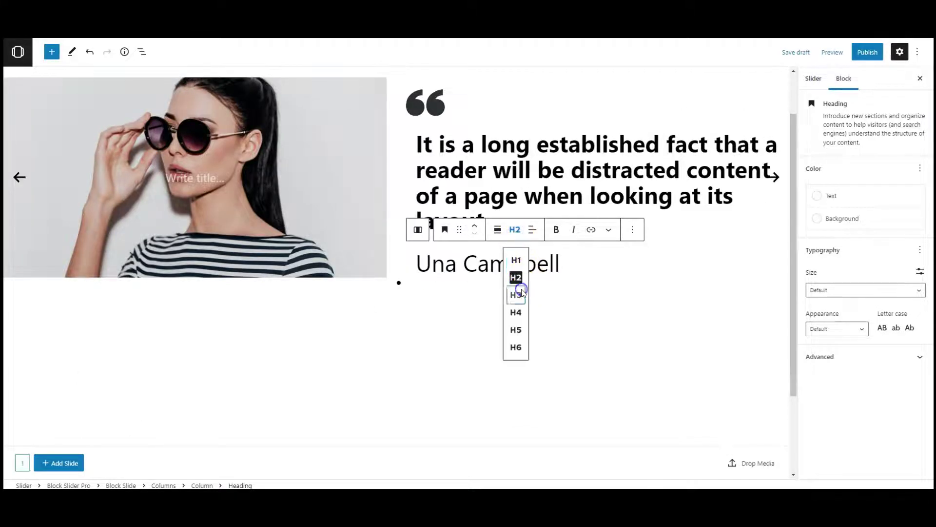
left_click(521, 290)
Step: Make the author's name heading bold with line height 0.8
left_click(836, 329)
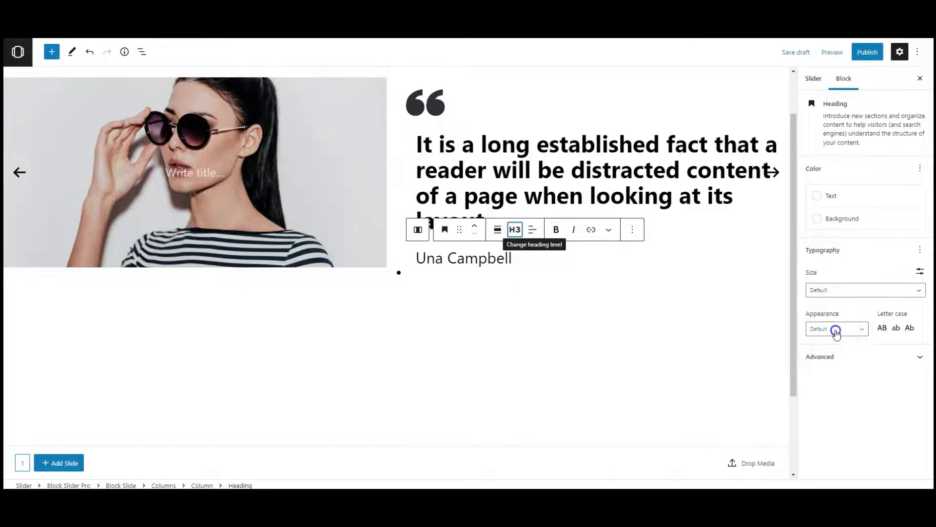
left_click(822, 470)
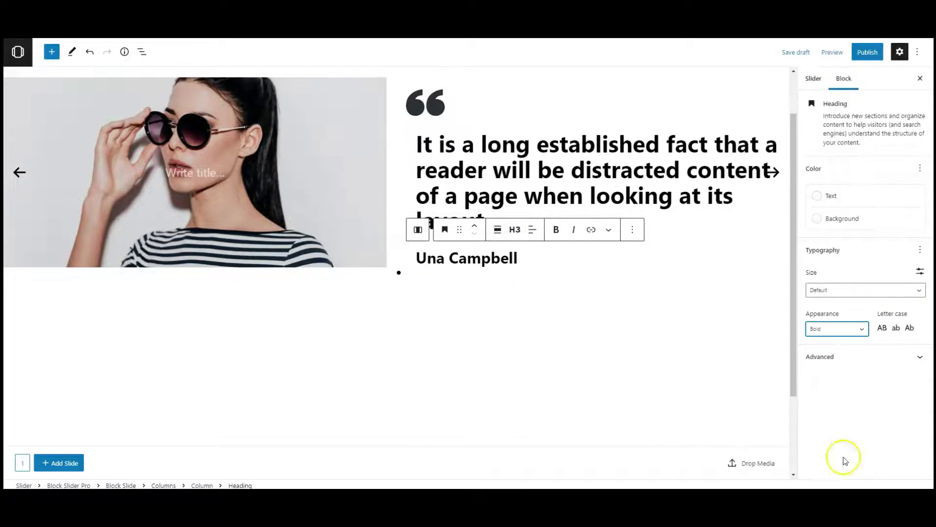
left_click(920, 250)
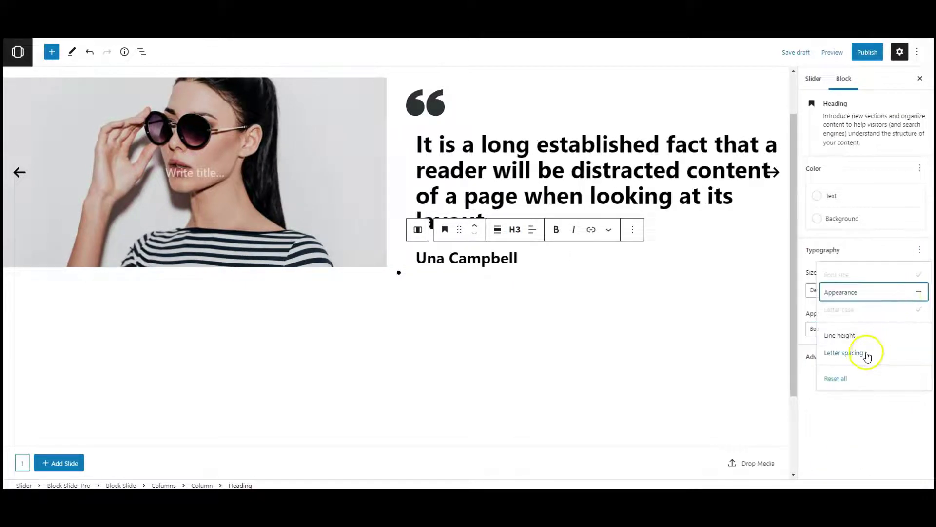
left_click(866, 336)
left_click(898, 331)
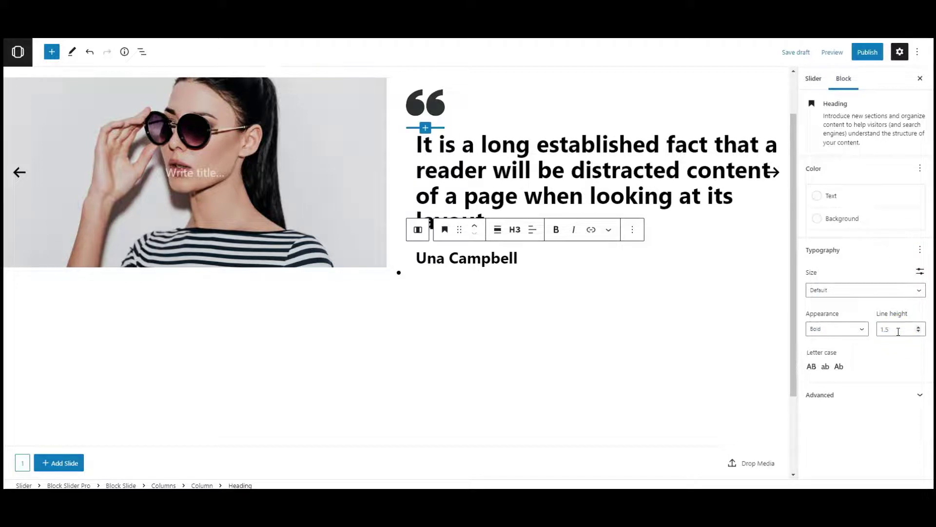
left_click(898, 331)
type("0.8")
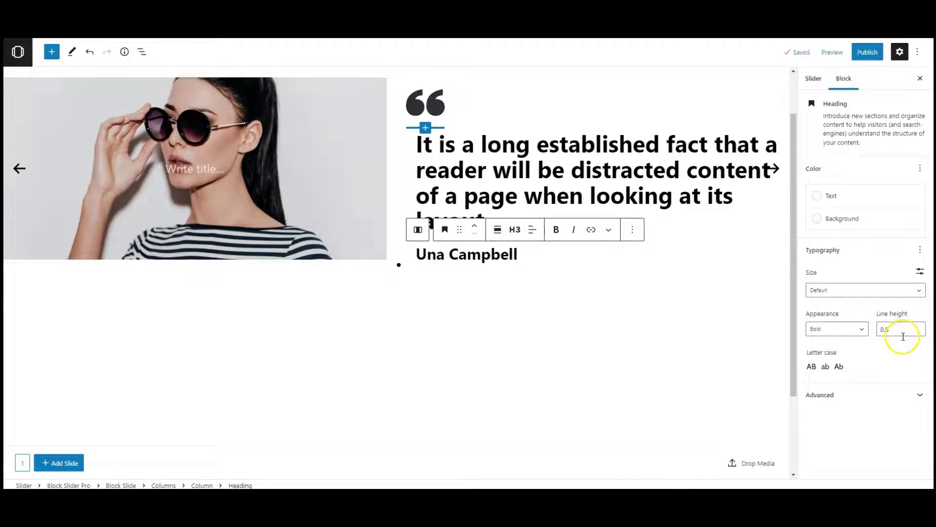
left_click(541, 255)
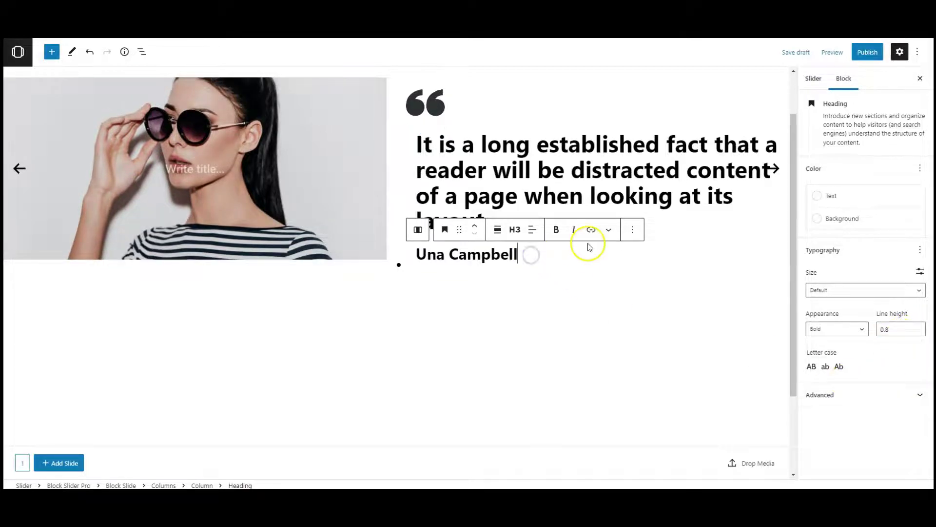
Step: Set the 'CEO and Co-Founder' paragraph's line height to 0
left_click(589, 245)
left_click(921, 233)
left_click(849, 301)
left_click(827, 311)
type("0")
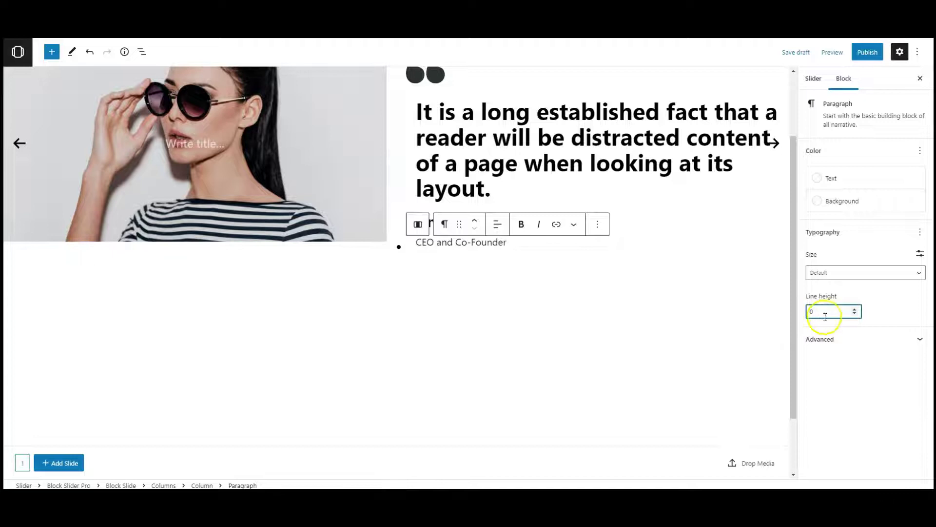
left_click(896, 319)
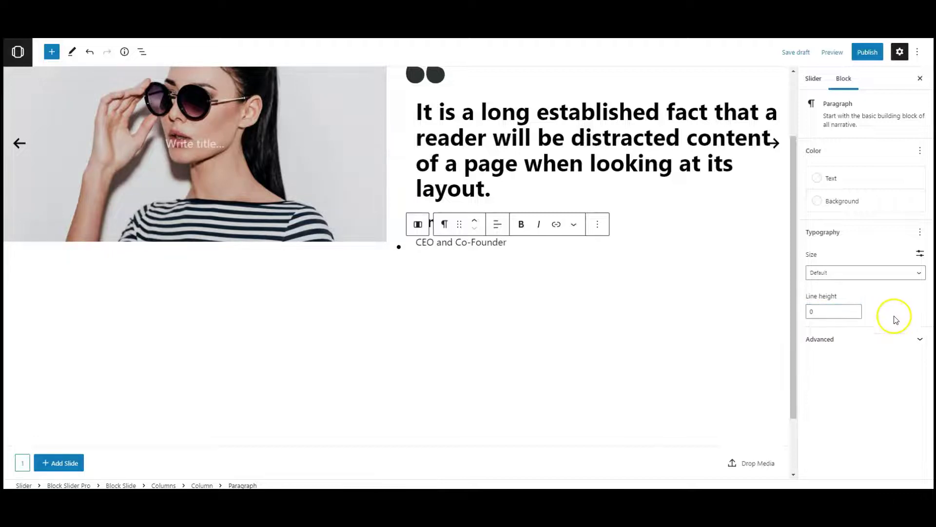
left_click(510, 244)
left_click(499, 243)
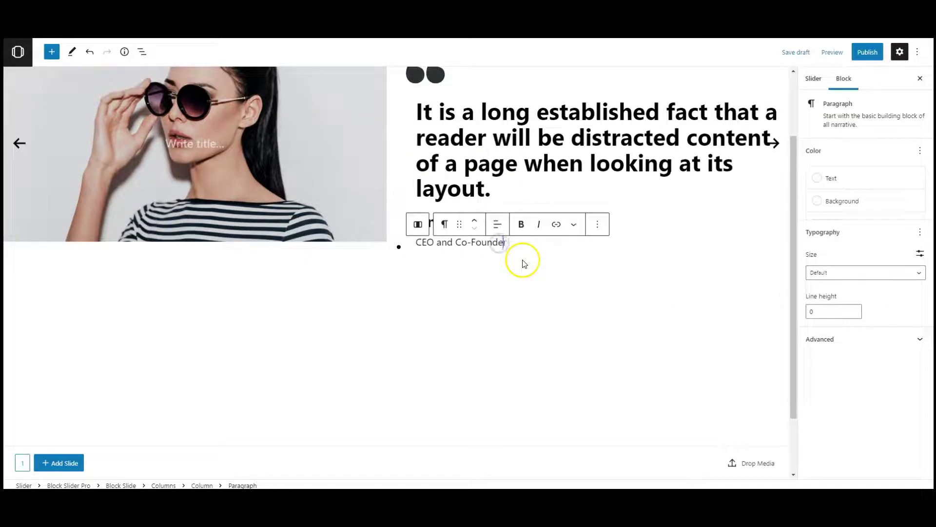
Step: Add a Slider Controller with Previous/Next arrow controls, justified left, below the author details
left_click(54, 58)
type("slider")
left_click(37, 131)
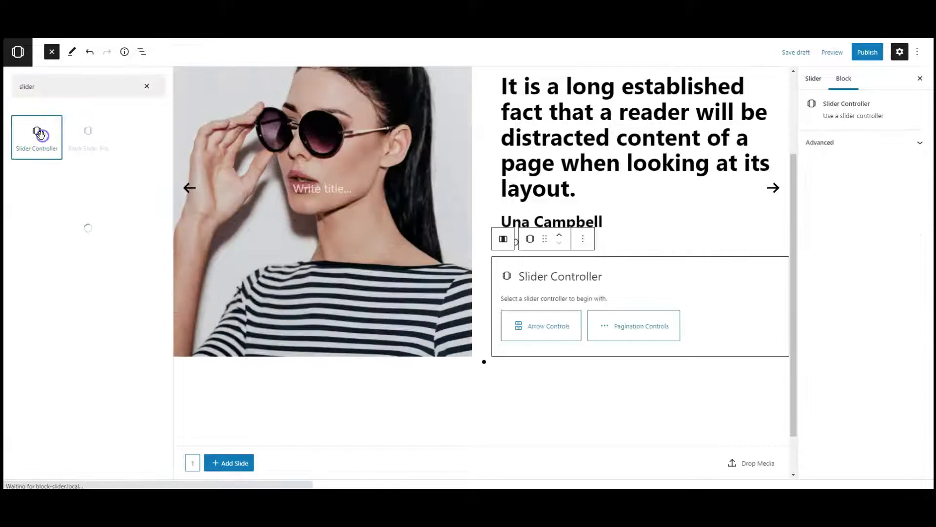
left_click(140, 87)
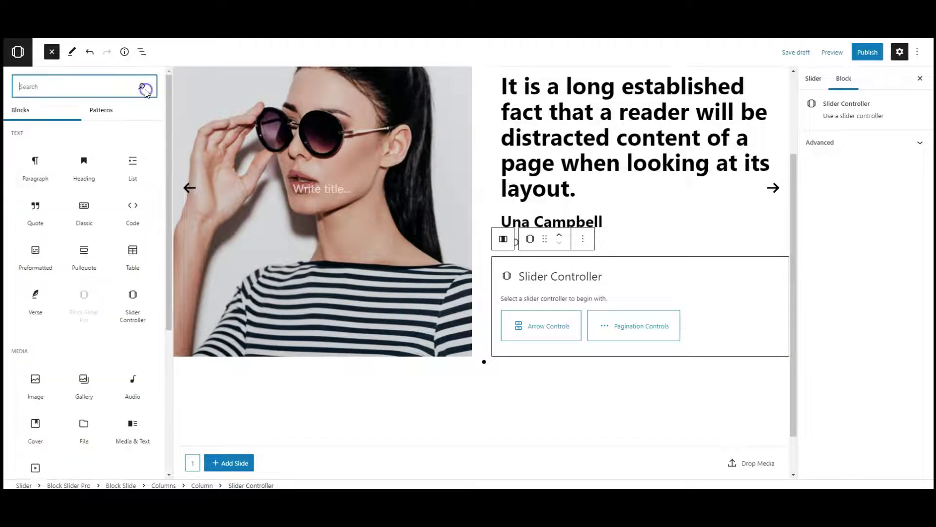
left_click(63, 58)
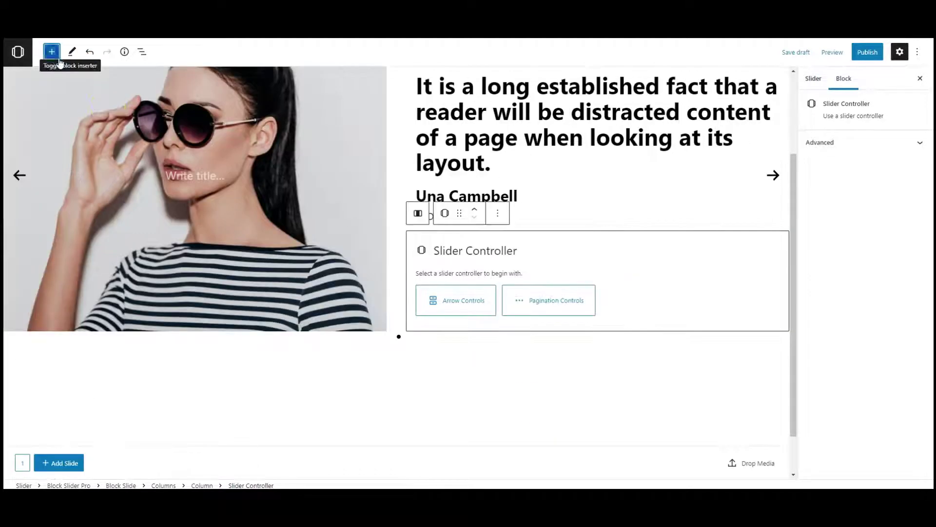
left_click(431, 303)
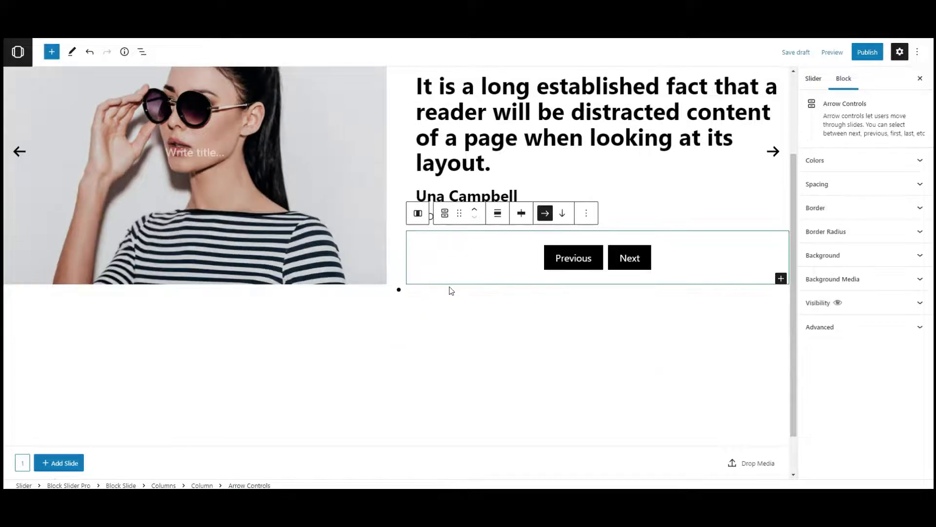
left_click(518, 216)
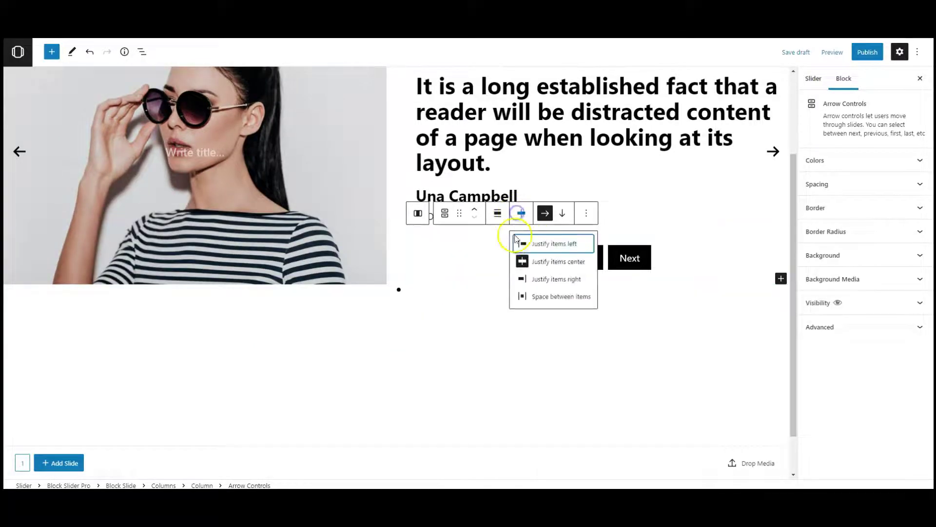
left_click(524, 242)
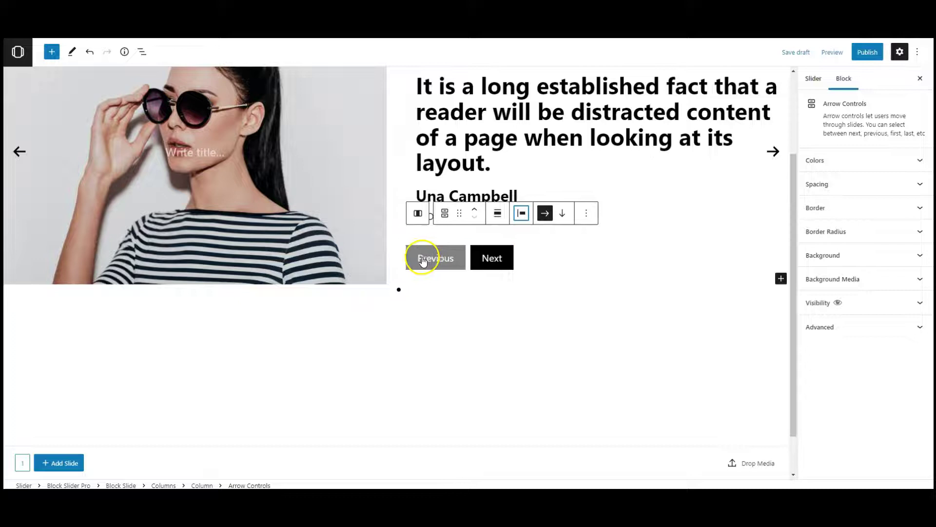
left_click(433, 258)
Step: Display both the Previous and Next controls as icons
left_click(886, 341)
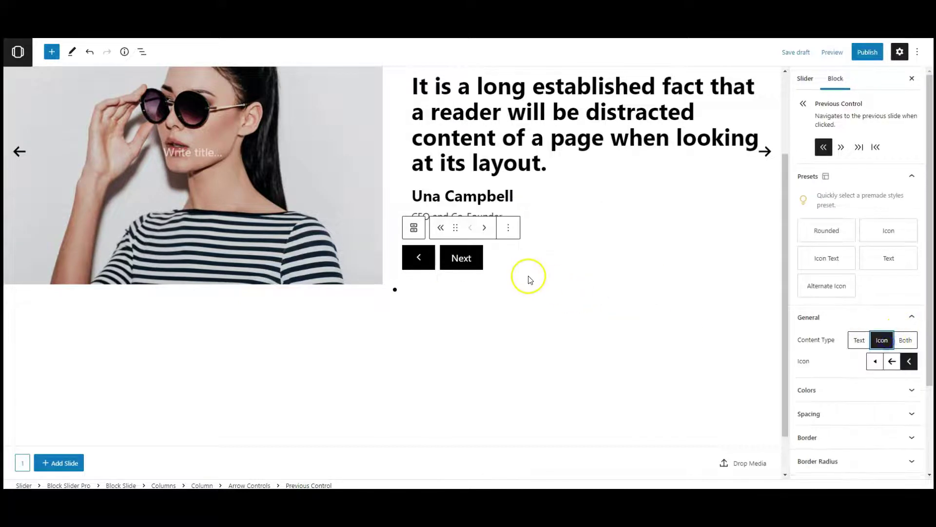
left_click(467, 263)
left_click(883, 342)
Step: Give the Next control a separate top padding of 30
scroll(853, 271, "down", 2)
left_click(826, 302)
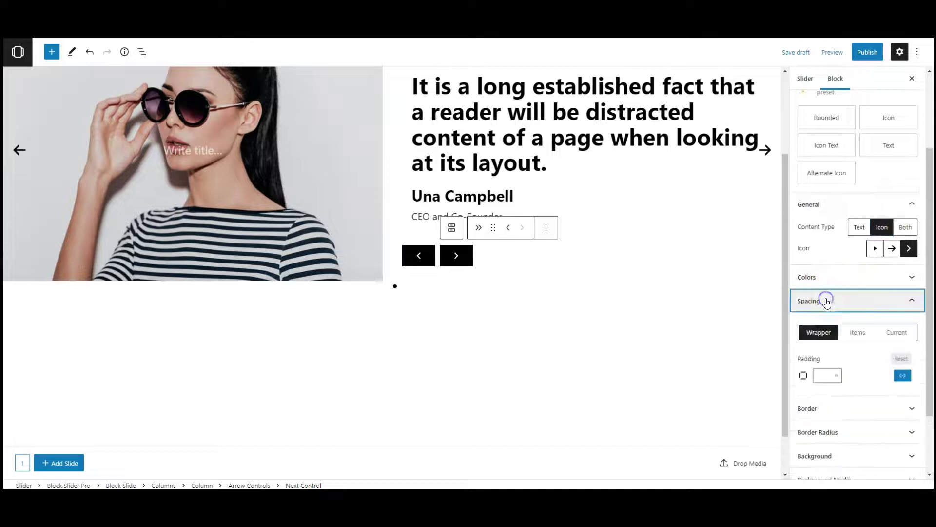
left_click(907, 375)
left_click(805, 393)
type("30")
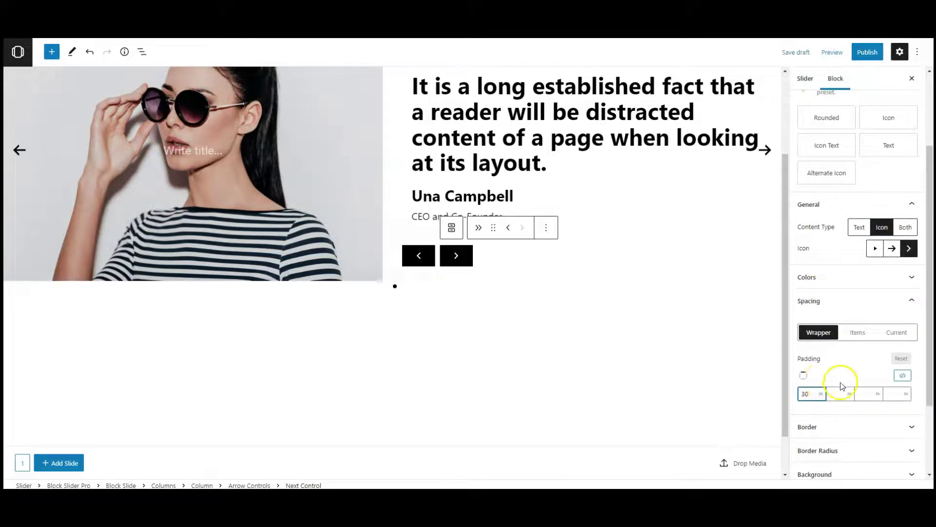
left_click(851, 377)
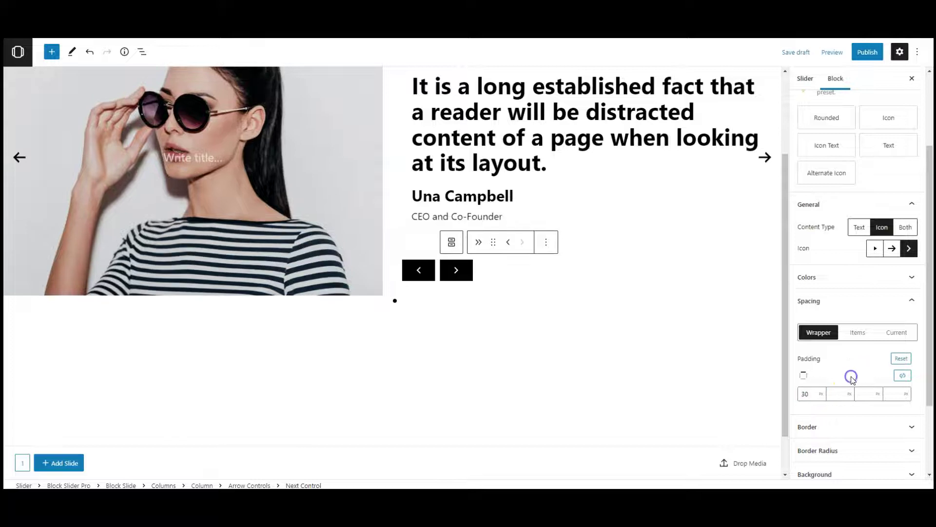
Step: Change the Next control's item top and bottom padding from 12 to 18
left_click(857, 334)
left_click(808, 395)
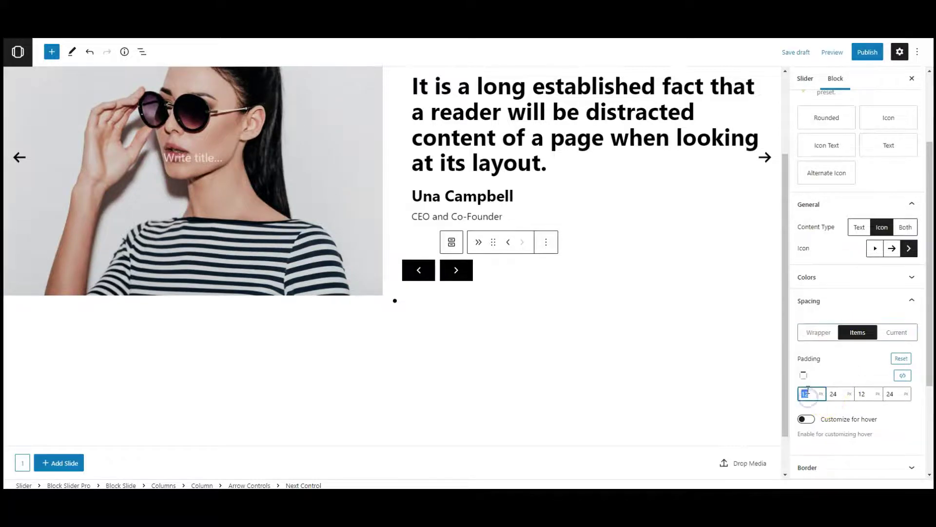
type("18")
double_click(858, 394)
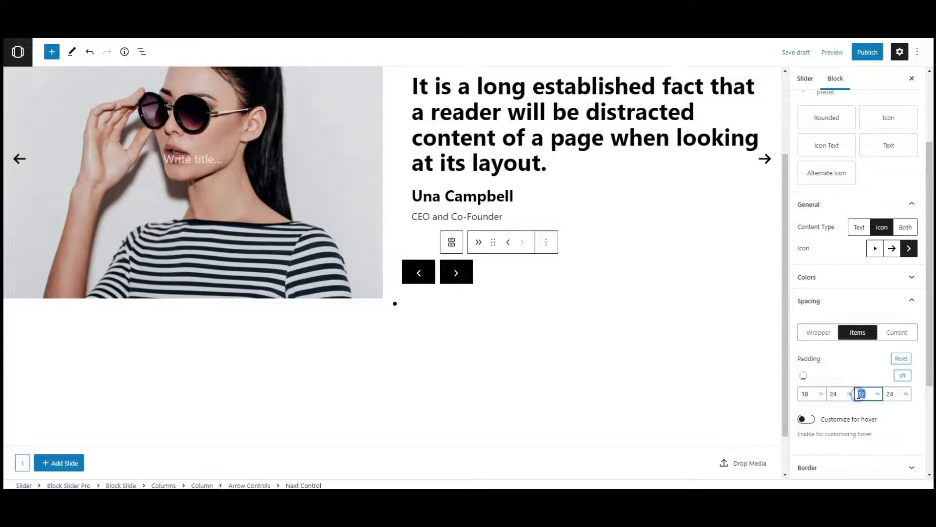
left_click(843, 376)
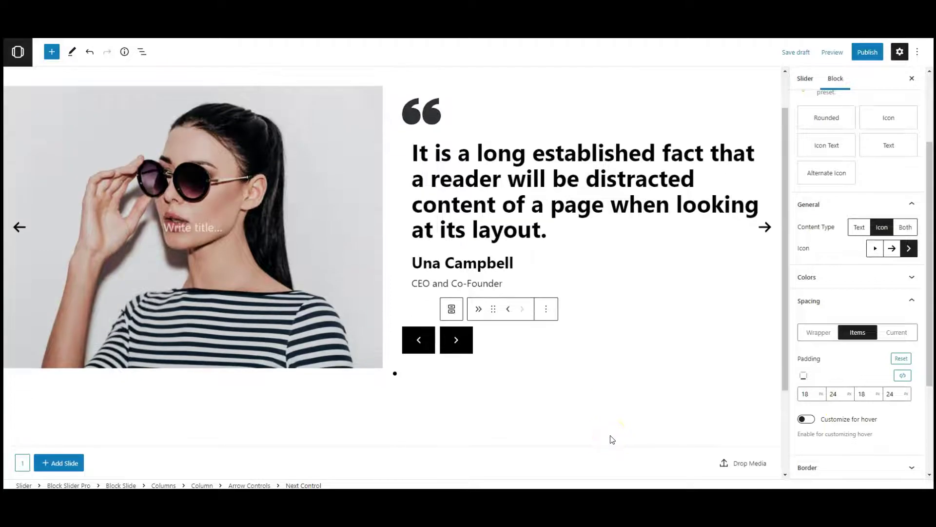
Step: In List View, step through the four slides to slide 4, then select the whole slider block
left_click(405, 256)
left_click(142, 52)
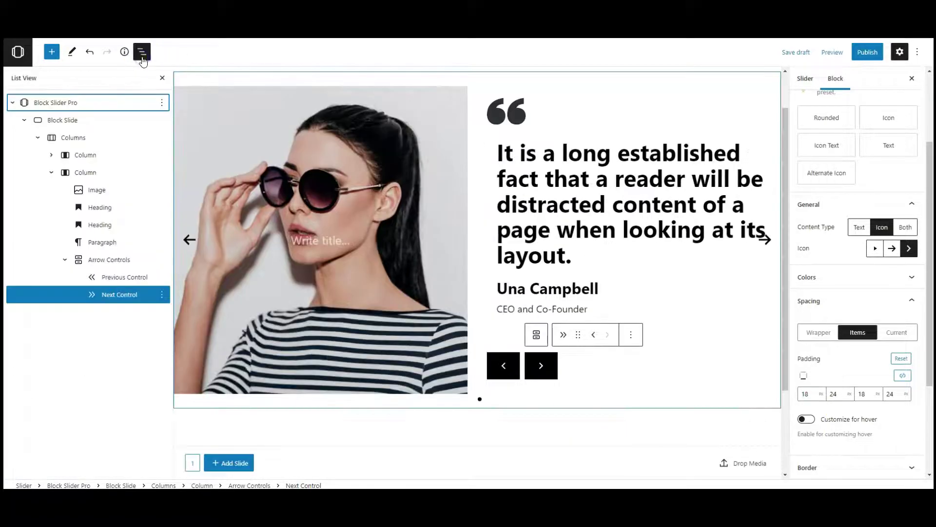
left_click(24, 120)
left_click(97, 130)
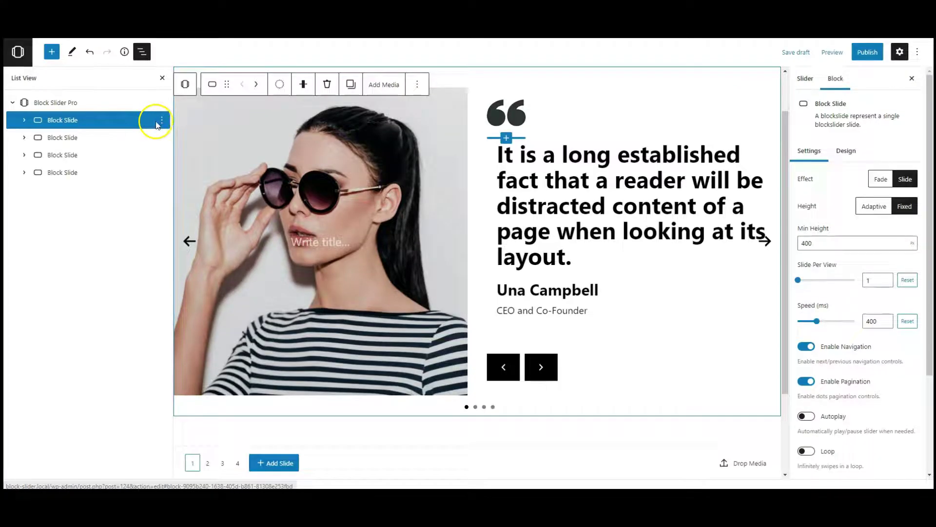
left_click(125, 138)
left_click(123, 155)
left_click(118, 174)
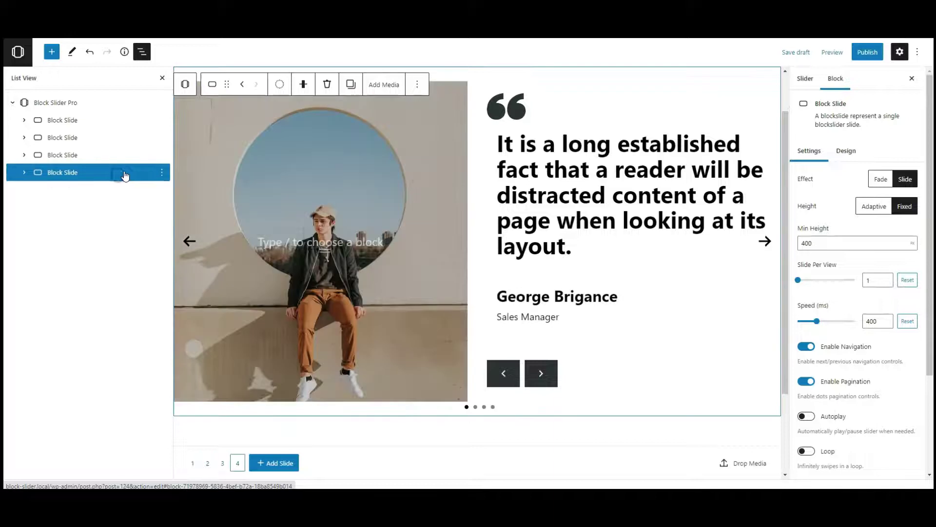
left_click(93, 104)
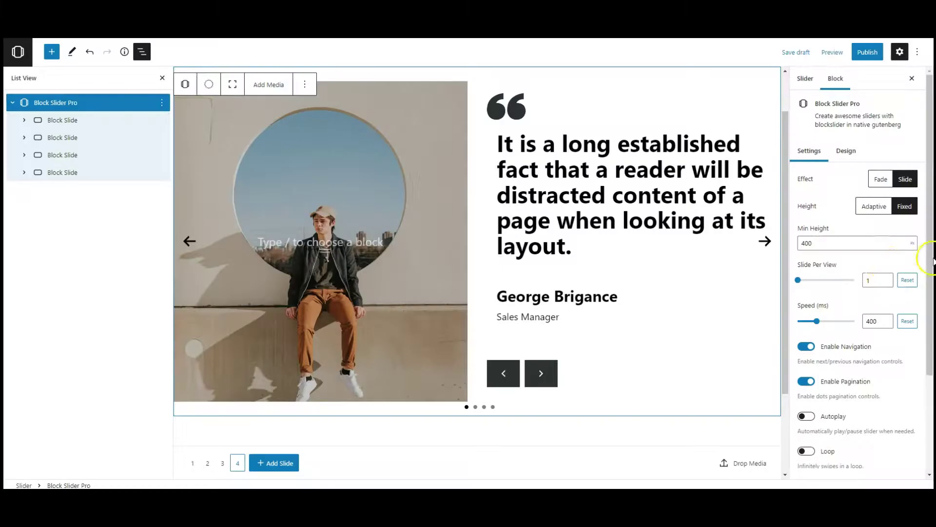
Step: Disable the navigation arrows and pagination dots, enable infinite looping, and show the slider's design options
scroll(886, 263, "down", 5)
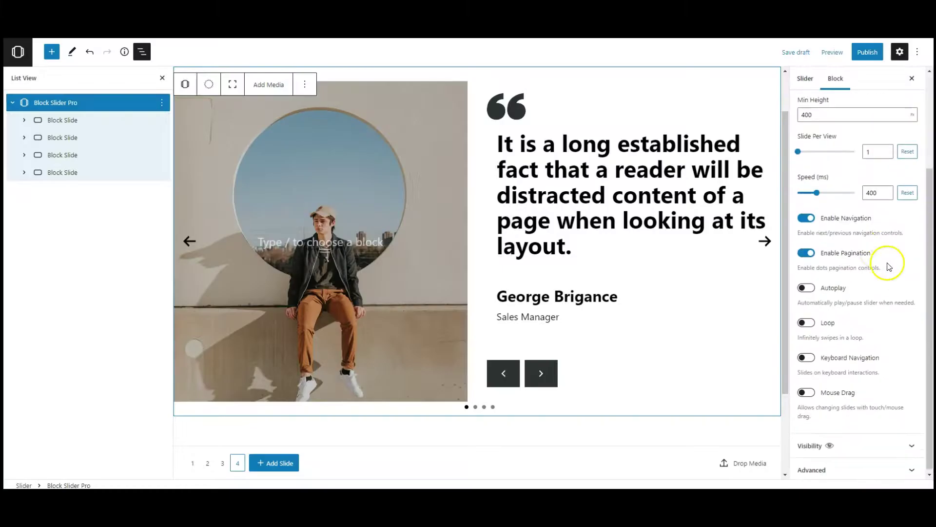
left_click(806, 216)
left_click(812, 254)
left_click(806, 321)
scroll(860, 336, "up", 2)
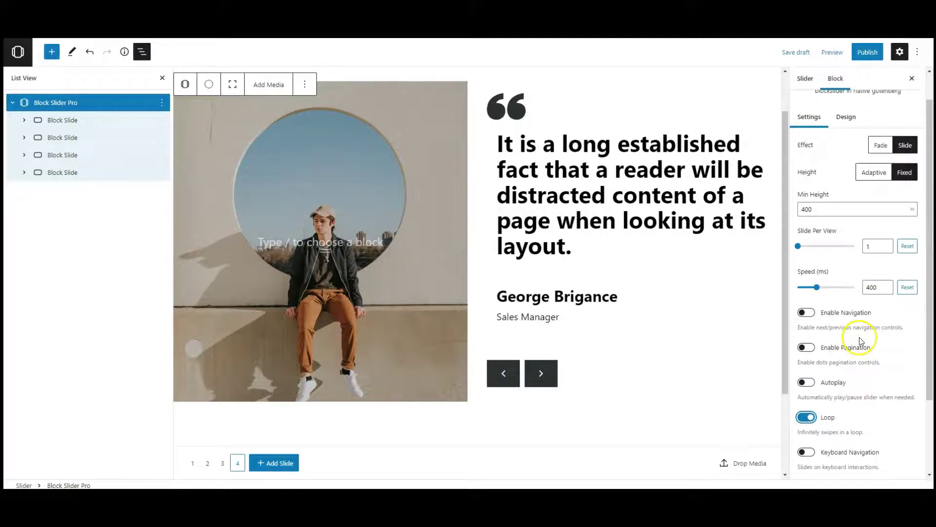
scroll(860, 342, "up", 1)
left_click(848, 150)
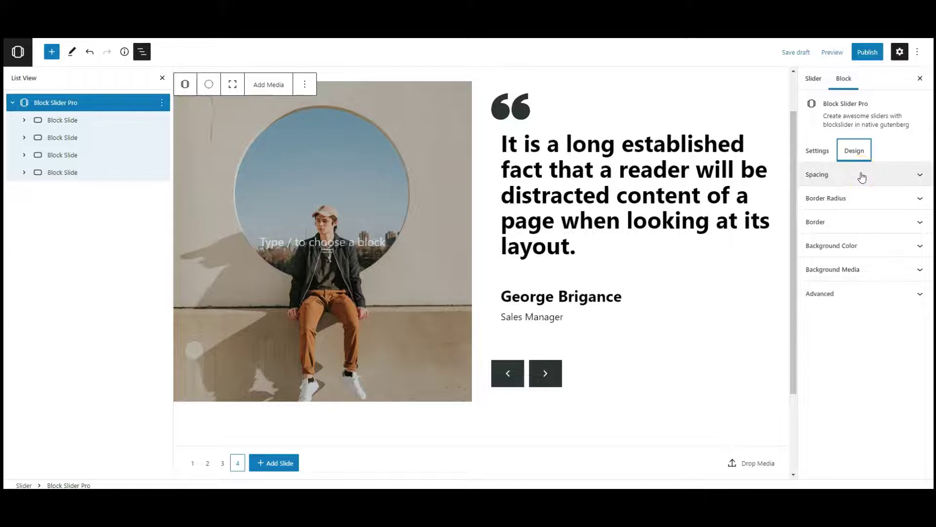
Step: Switch the wrapper background to a gradient, starting from a preset
left_click(863, 253)
scroll(853, 184, "down", 1)
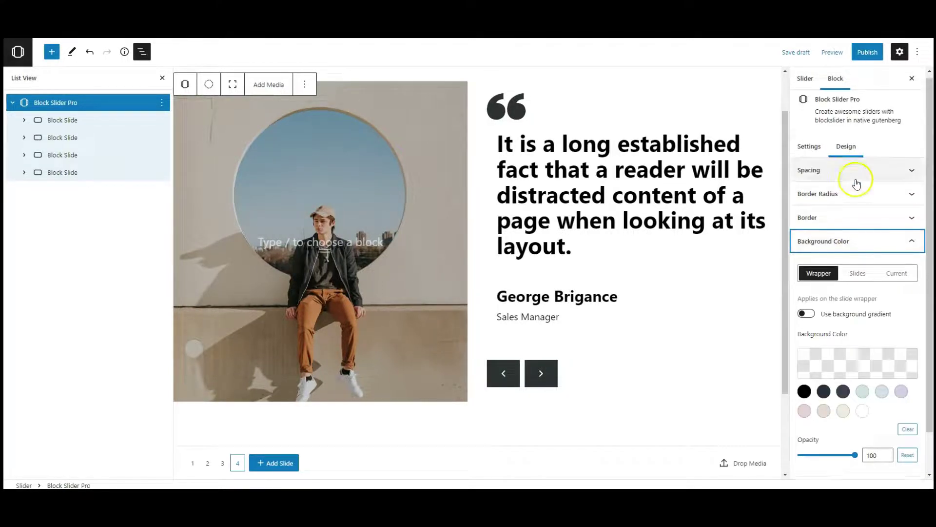
left_click(807, 269)
scroll(839, 298, "down", 1)
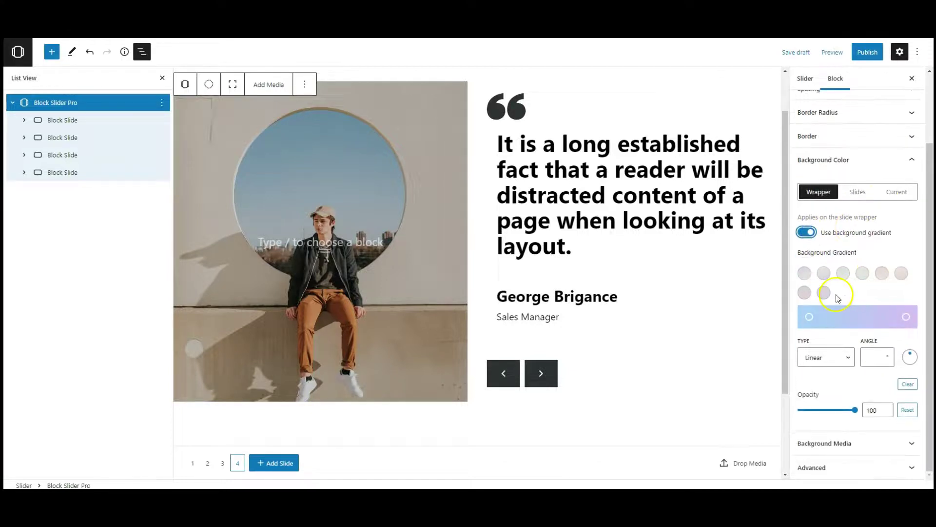
left_click(810, 317)
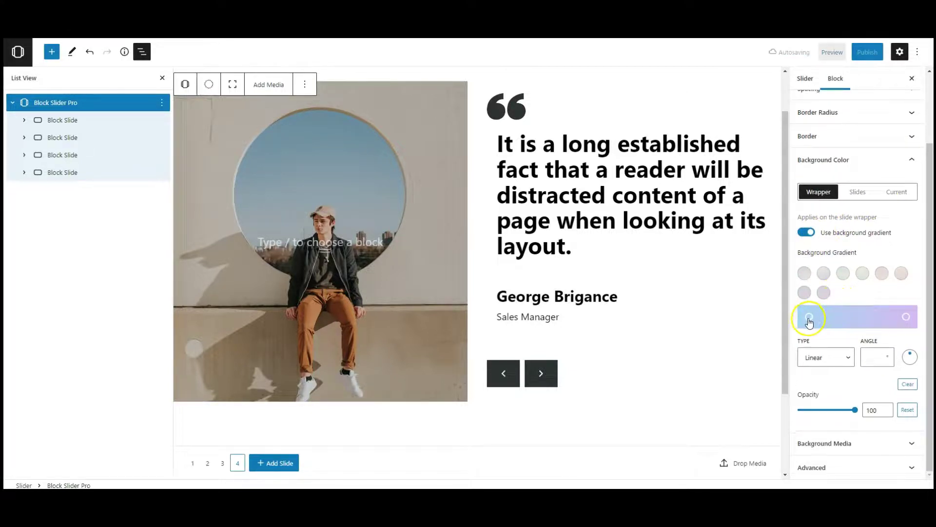
Step: Set the gradient's first colour stop to a pale colour
left_click(813, 318)
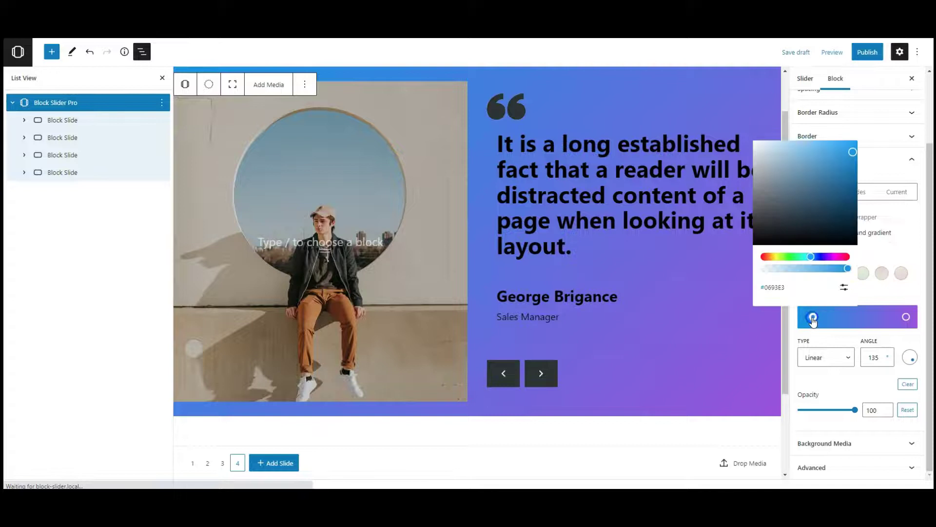
left_click(842, 287)
left_click(787, 295)
double_click(787, 295)
key("ctrl+v")
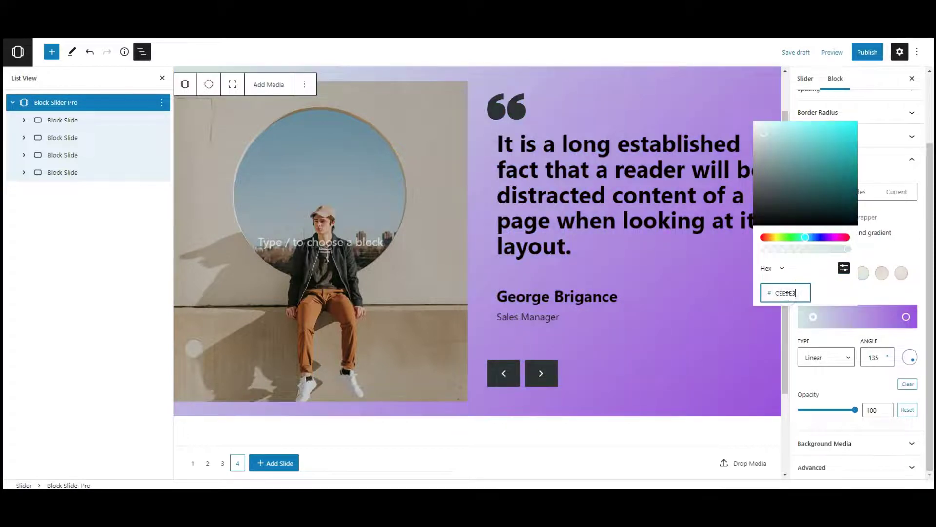
left_click(861, 295)
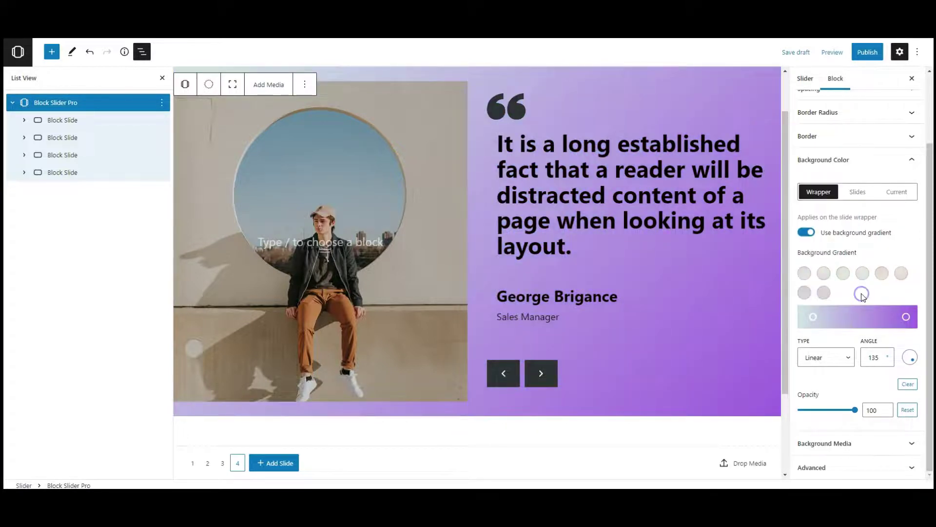
Step: Make the second stop light blue B5C6E0 and set the gradient angle to 90°
left_click(899, 318)
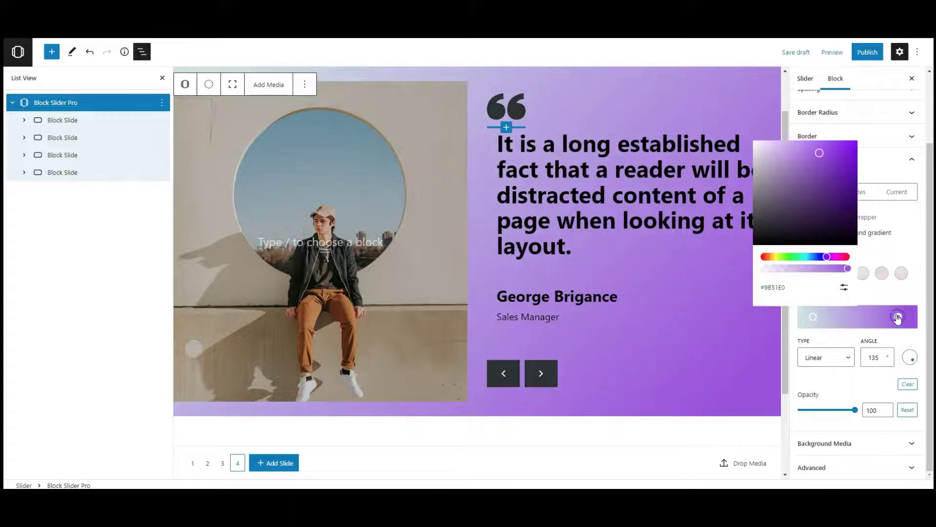
left_click(846, 292)
double_click(785, 292)
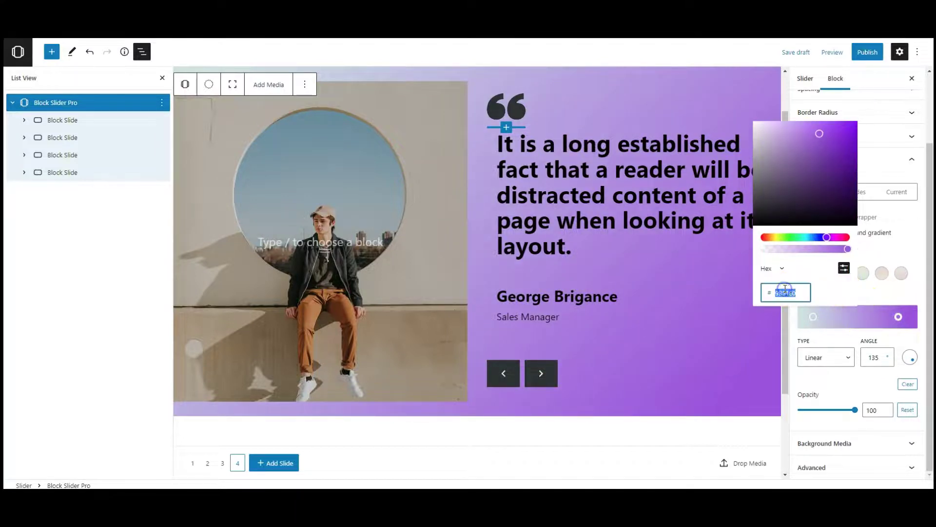
type("B5C6E0")
left_click(880, 297)
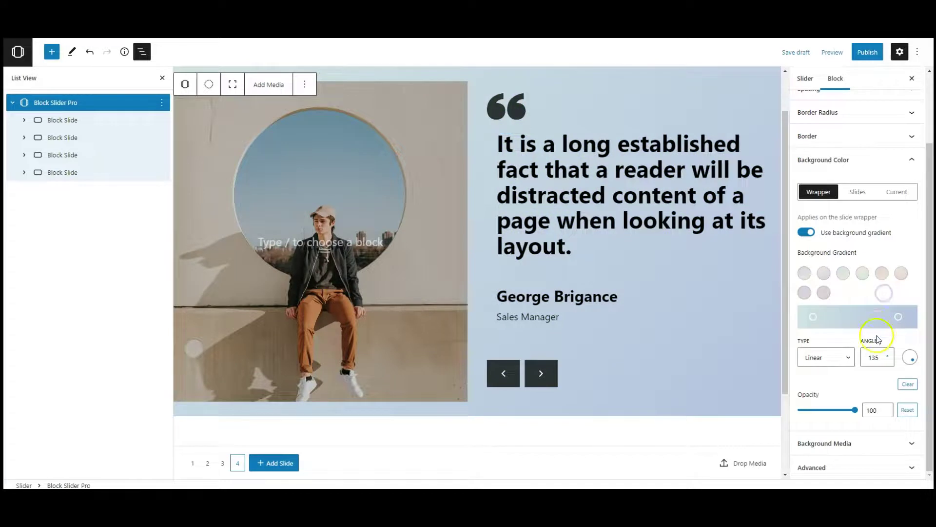
double_click(876, 356)
type("90")
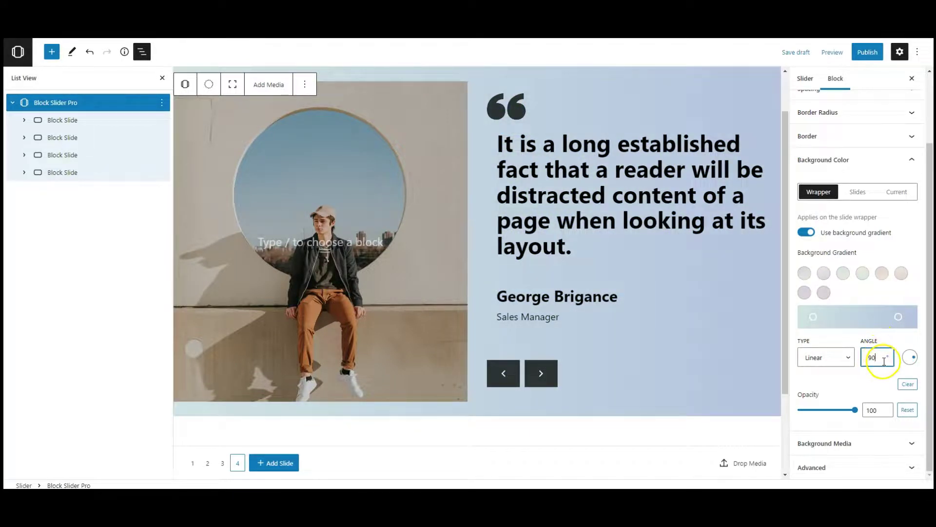
Step: Give all slides a white FFFFFF background
left_click(857, 191)
left_click(862, 366)
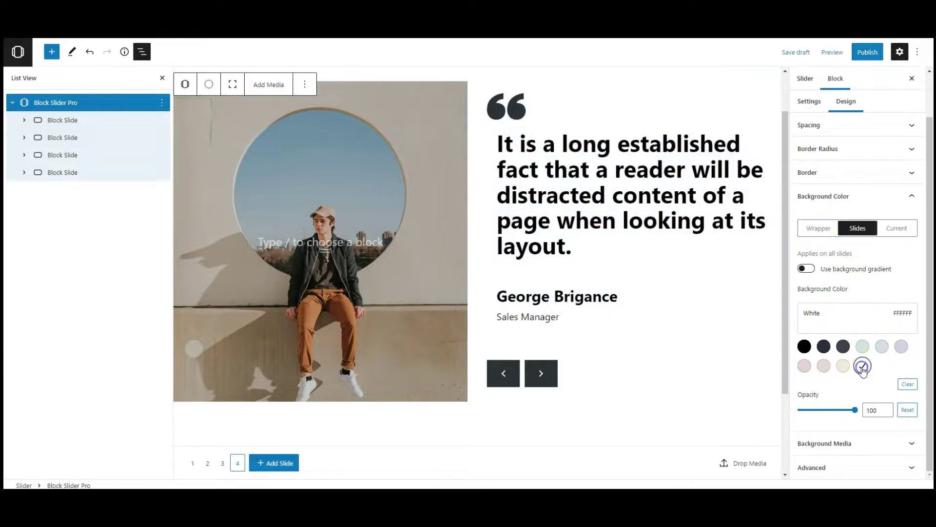
left_click(819, 228)
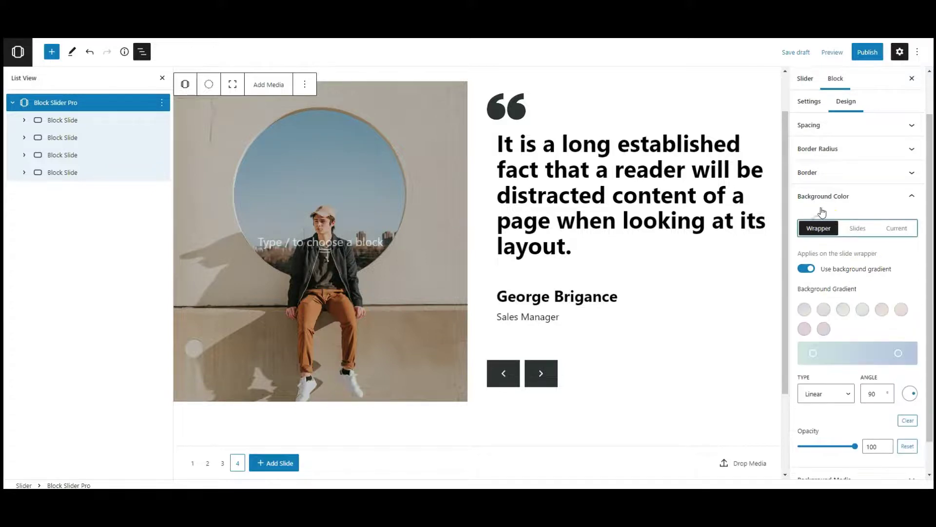
left_click(822, 196)
left_click(824, 178)
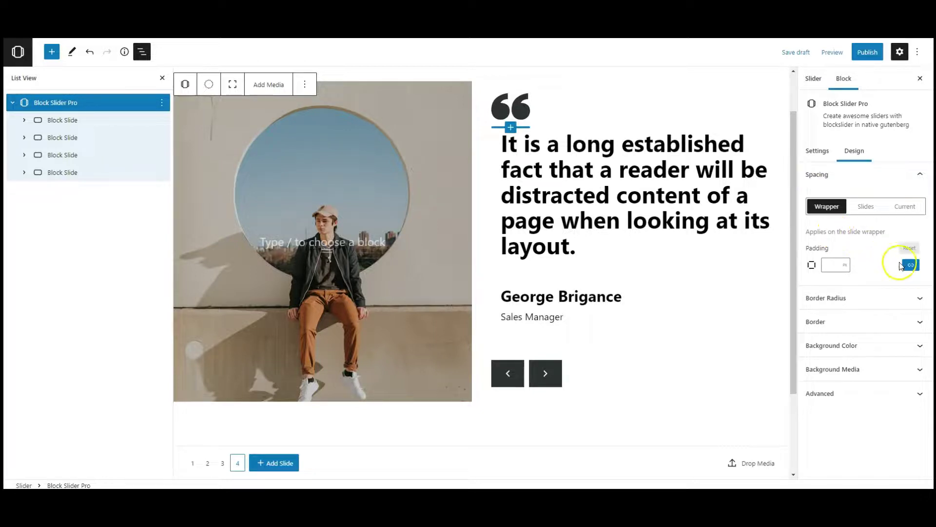
Step: Set the wrapper padding per side to 100, 300, 100, 300
left_click(910, 265)
left_click(818, 283)
type("100")
left_click(868, 284)
type("100")
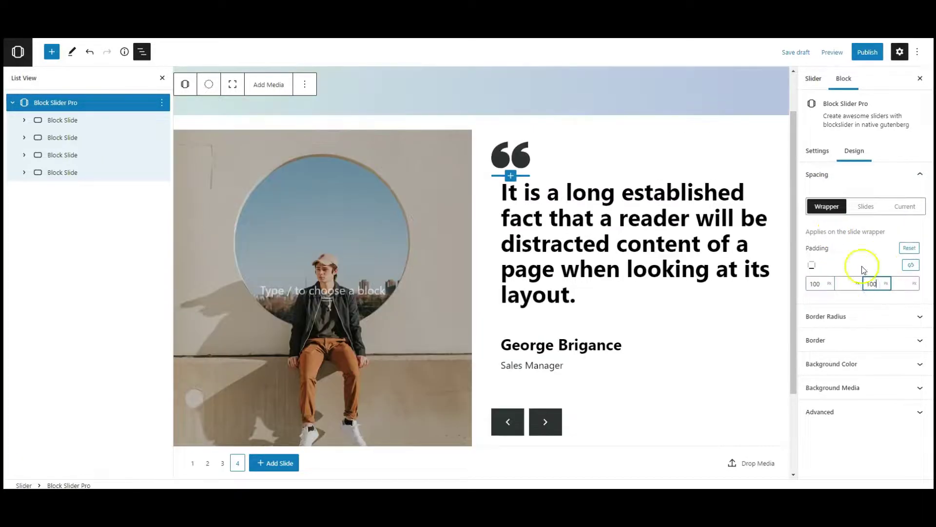
left_click(841, 283)
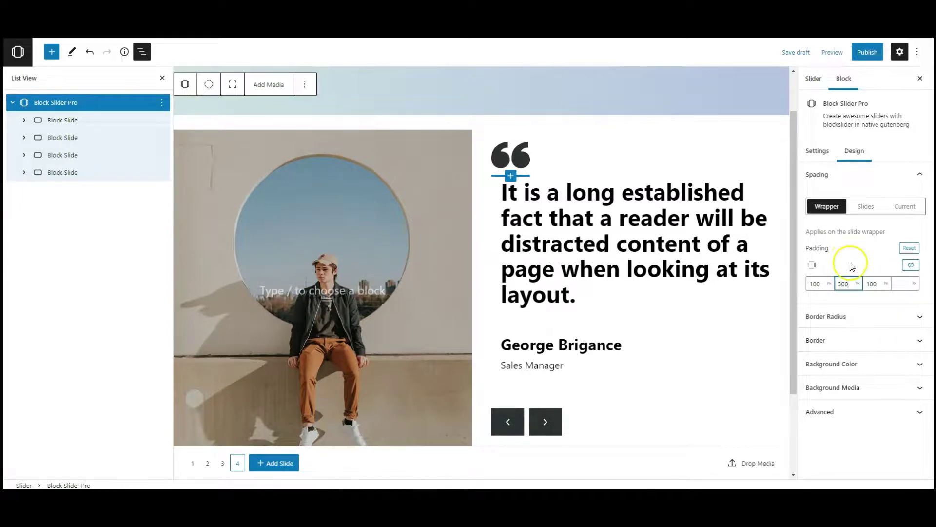
left_click(898, 285)
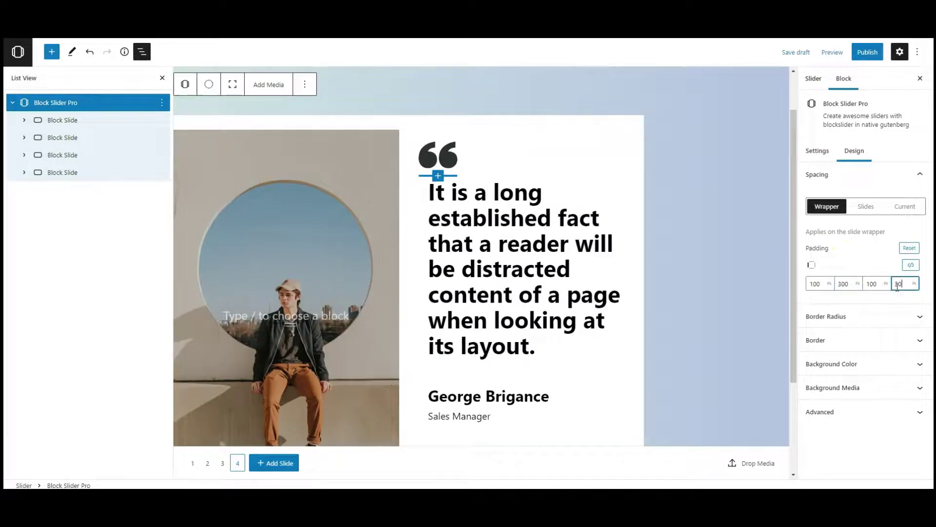
left_click(860, 264)
left_click(717, 252)
scroll(680, 253, "down", 3)
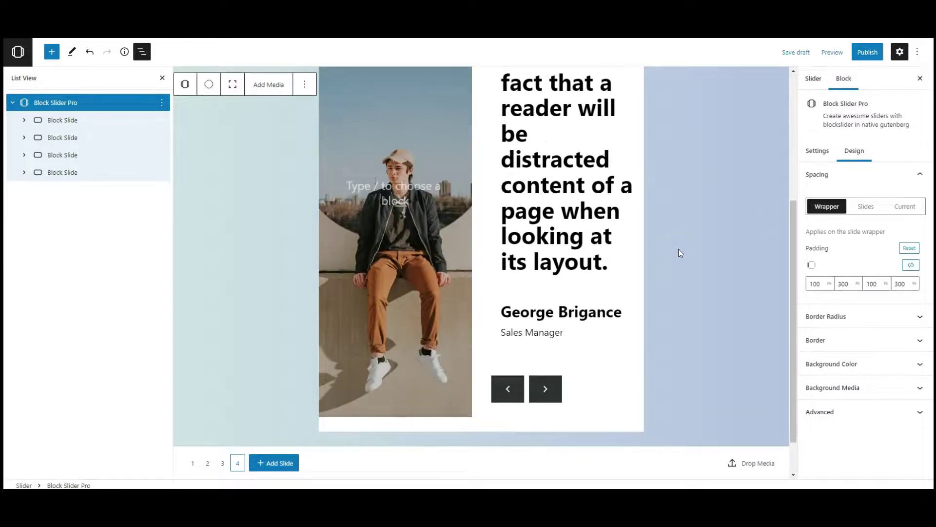
scroll(680, 253, "up", 3)
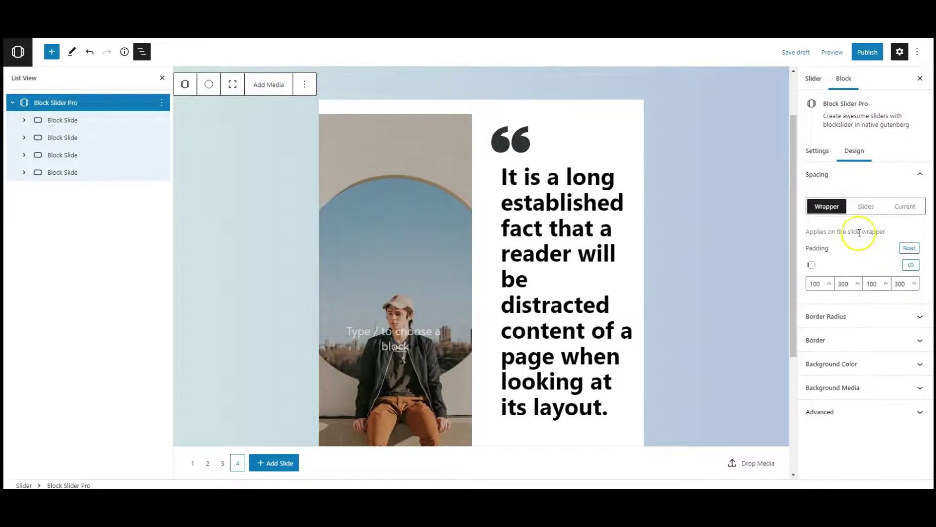
Step: Set the padding of every slide to 50
left_click(862, 208)
left_click(835, 264)
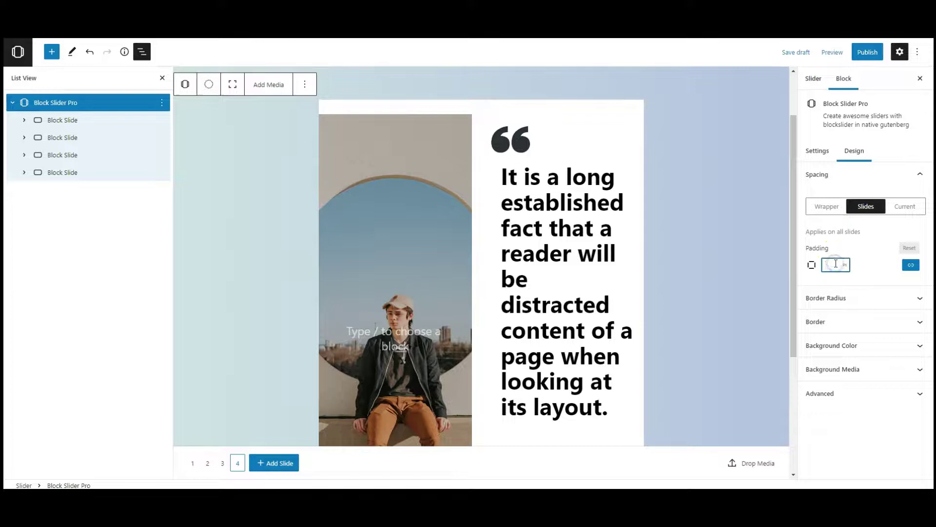
type("50")
left_click(884, 265)
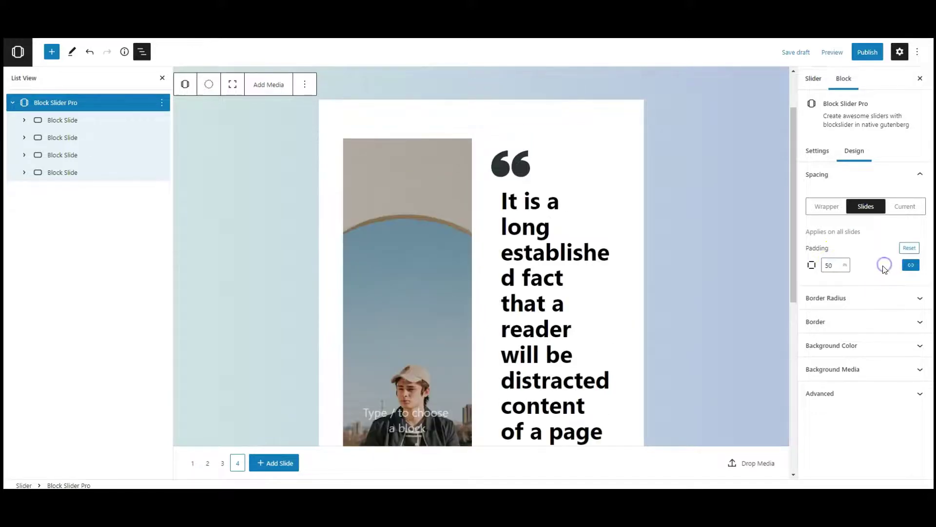
scroll(744, 280, "down", 7)
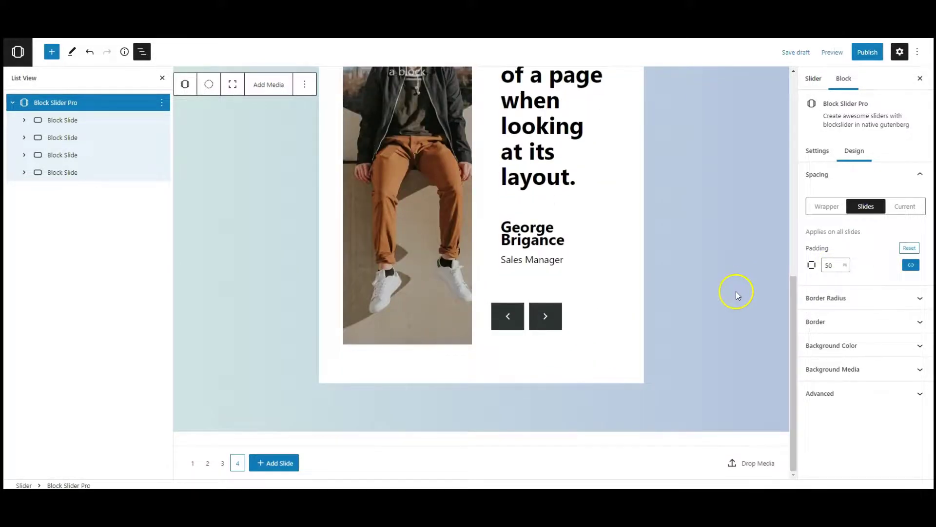
left_click(838, 176)
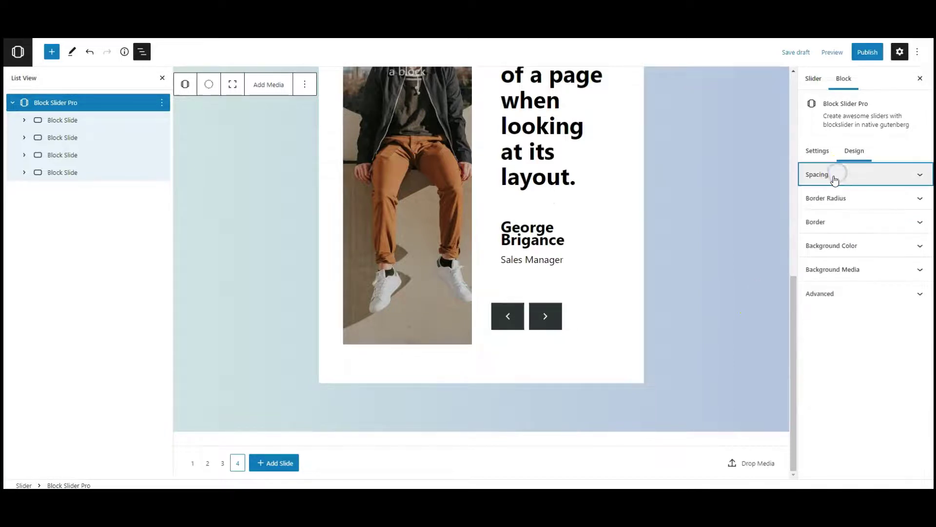
Step: Close the List View to widen the editing canvas
left_click(142, 52)
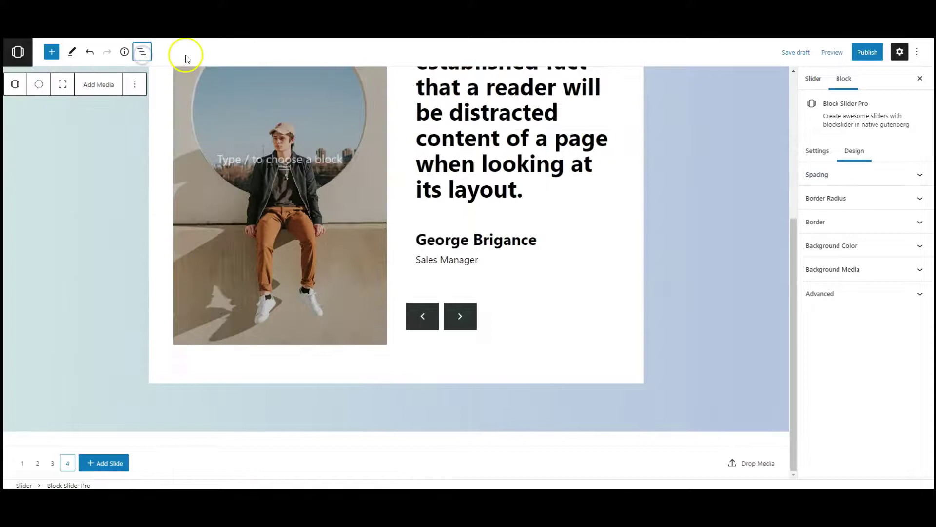
scroll(708, 356, "up", 3)
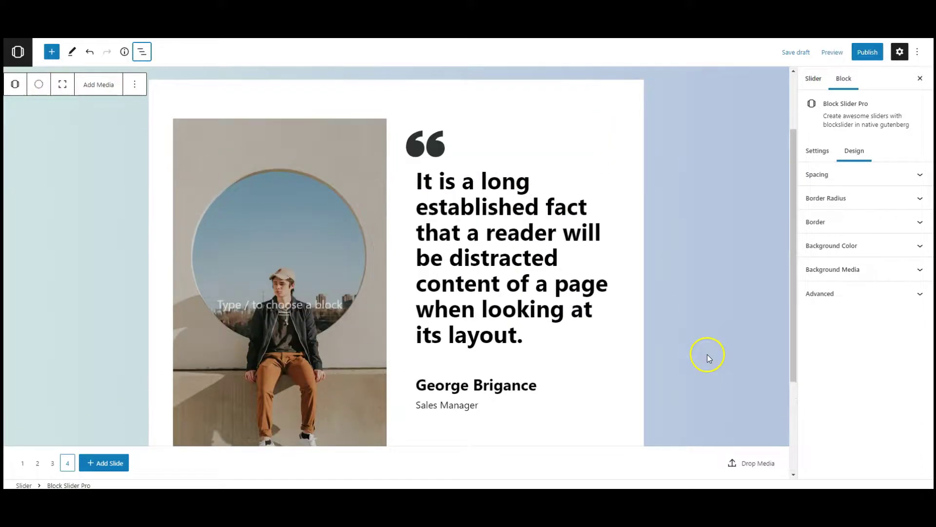
scroll(733, 347, "up", 1)
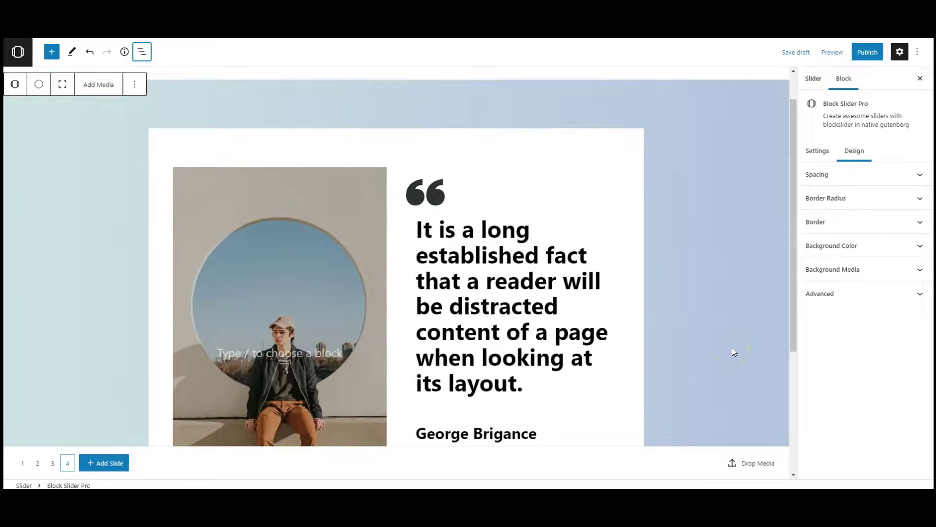
scroll(733, 351, "up", 1)
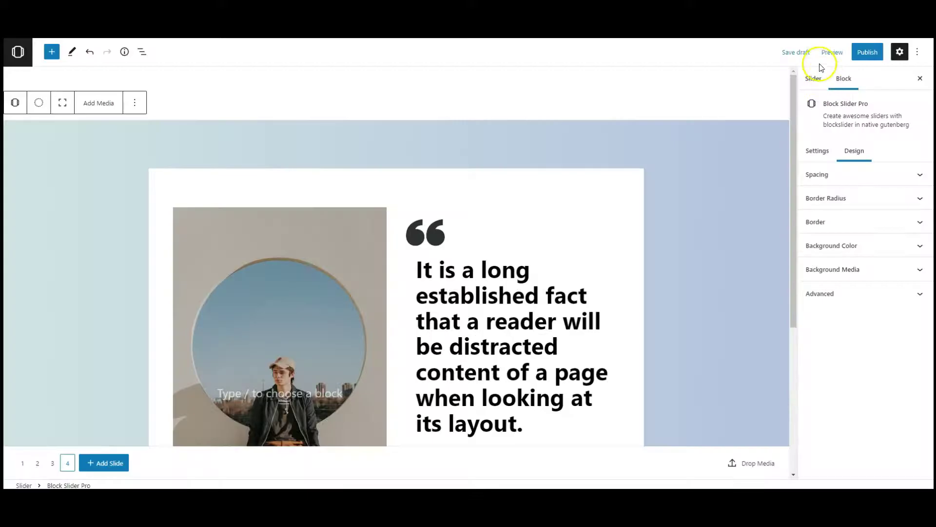
Step: Switch the editor preview to the Tablet layout
left_click(829, 52)
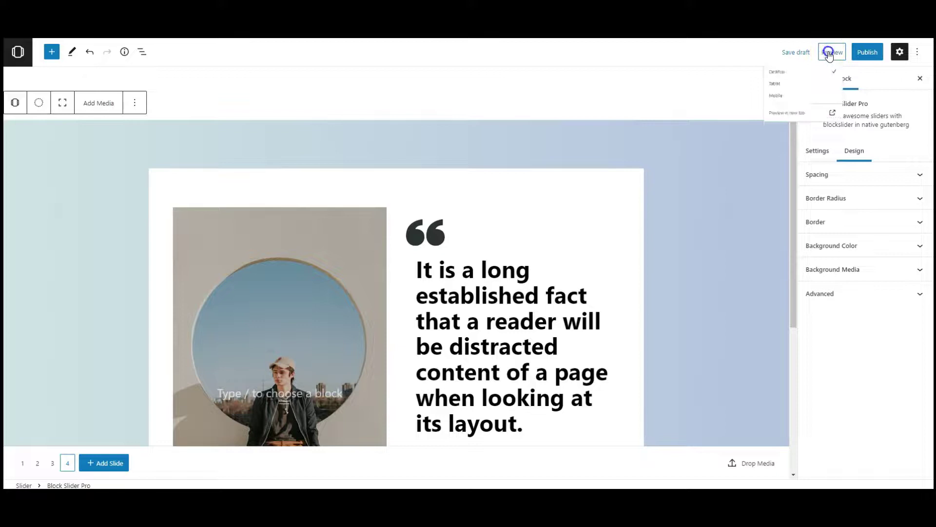
left_click(775, 106)
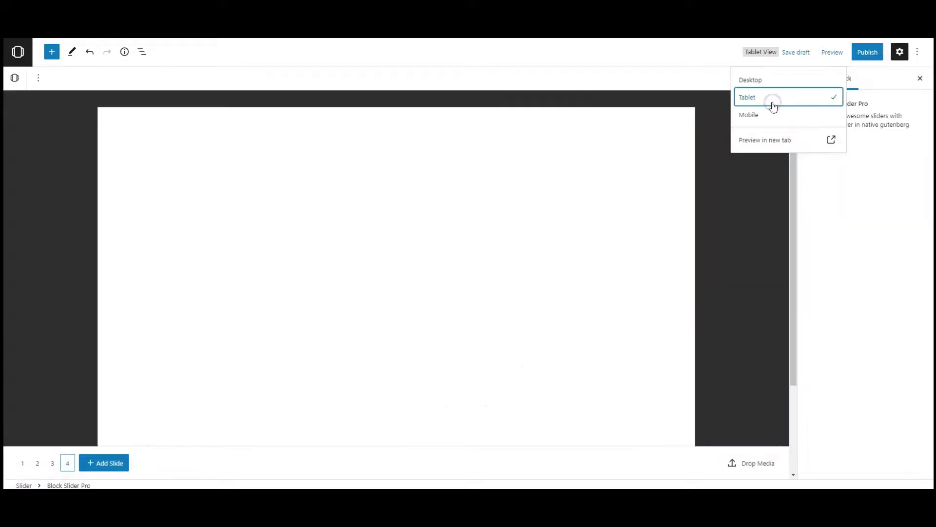
scroll(398, 355, "up", 10)
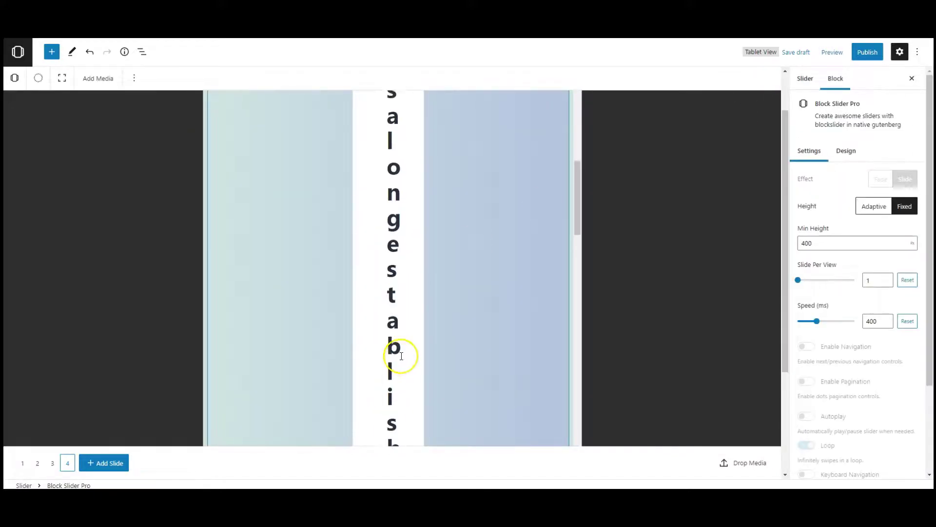
Step: Change the wrapper's tablet padding to 50, 100, 50, 100
left_click(847, 152)
left_click(836, 177)
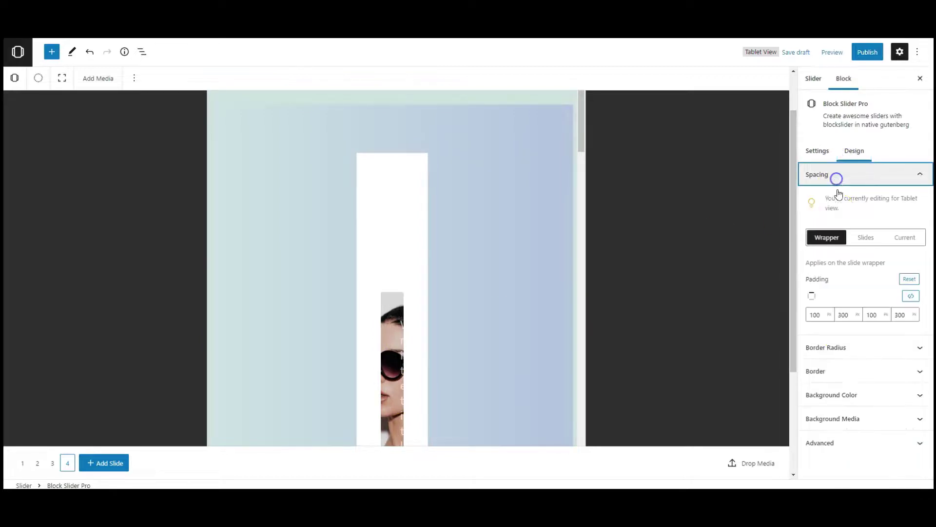
left_click(816, 318)
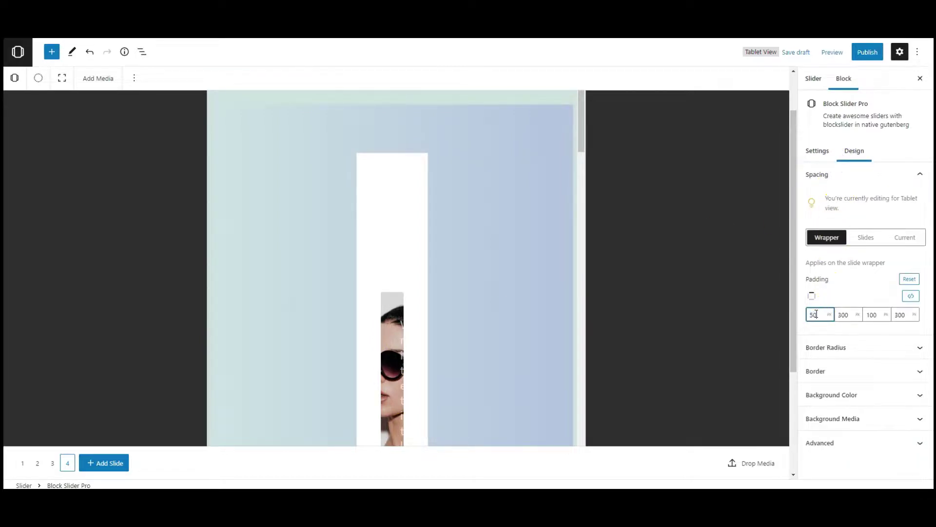
double_click(872, 315)
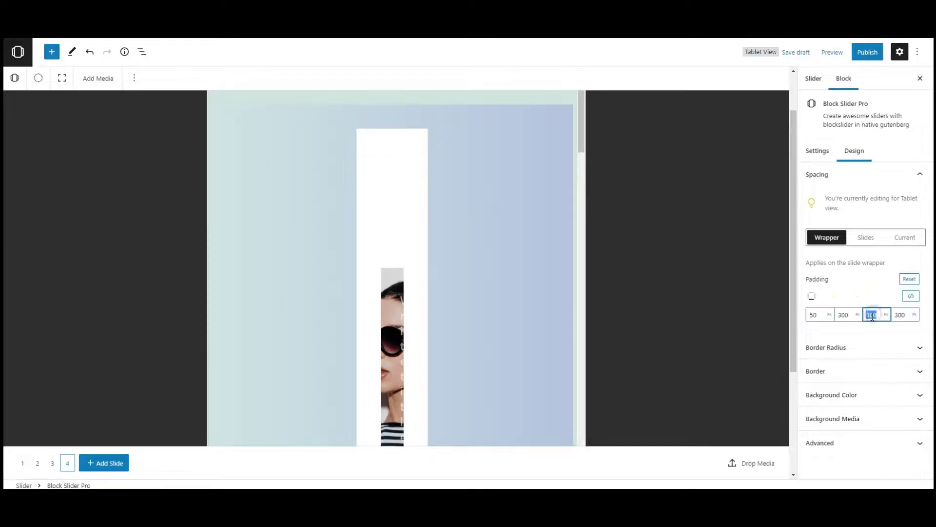
double_click(842, 313)
left_click(896, 315)
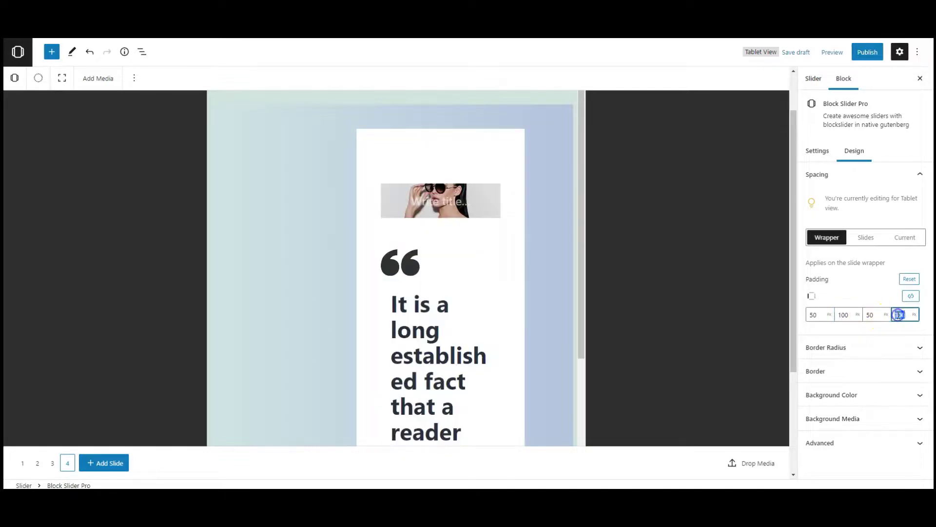
left_click(868, 293)
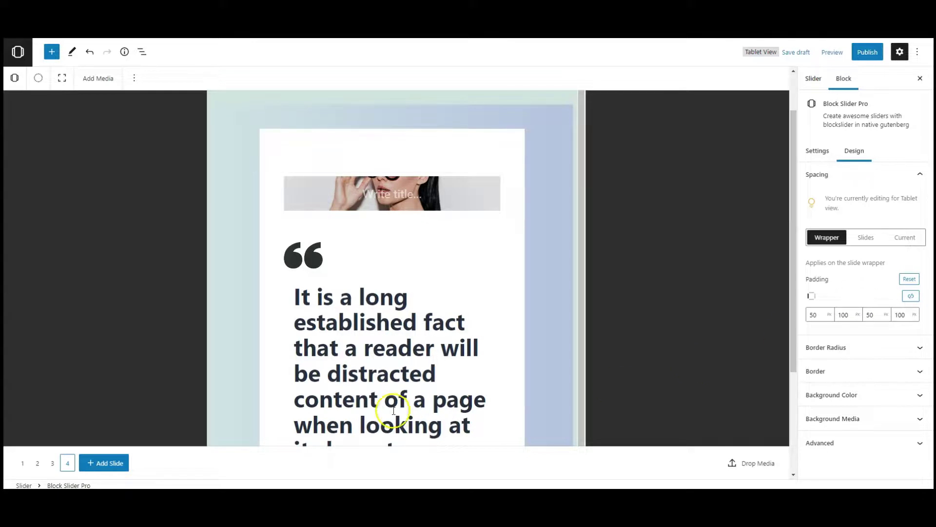
scroll(403, 324, "down", 5)
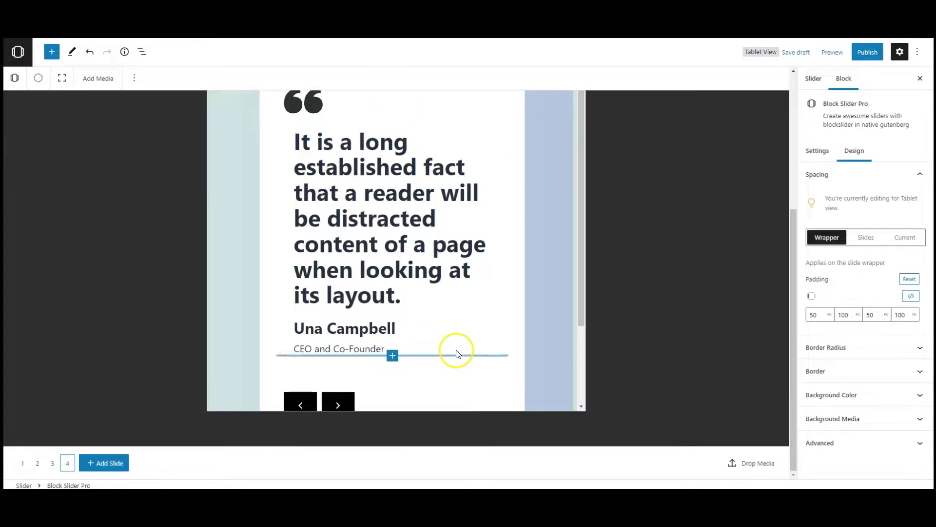
Step: Give the sunglasses cover block a minimum height of 500 px
scroll(533, 287, "up", 5)
left_click(494, 266)
scroll(496, 263, "down", 4)
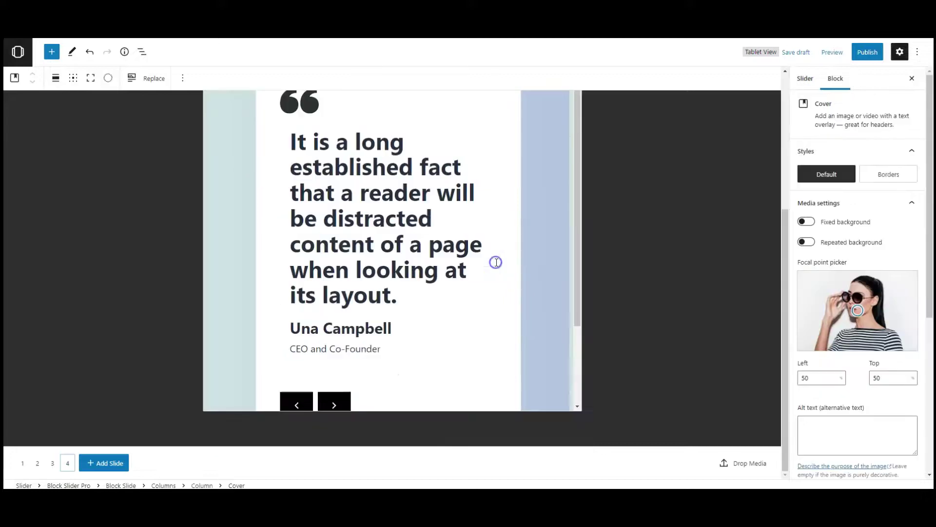
scroll(497, 273, "up", 4)
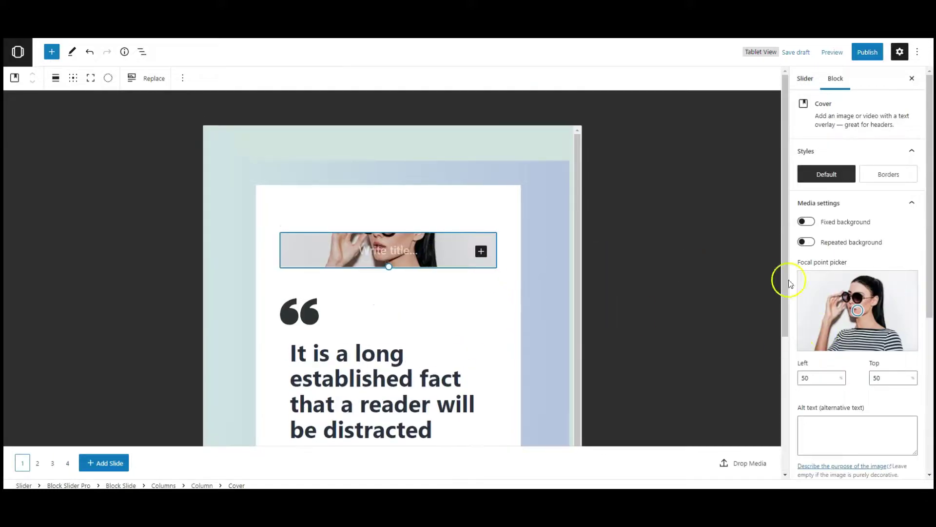
scroll(873, 307, "down", 4)
scroll(881, 312, "down", 2)
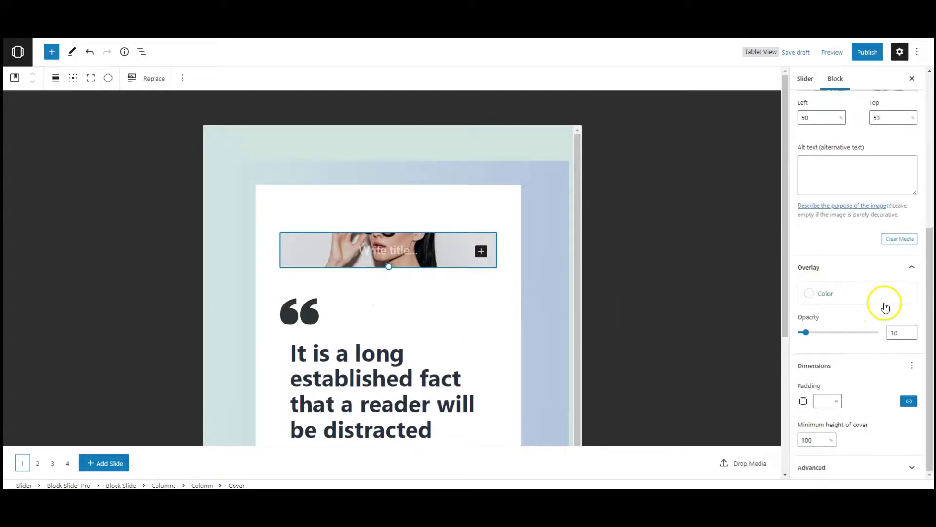
left_click(832, 441)
left_click(830, 446)
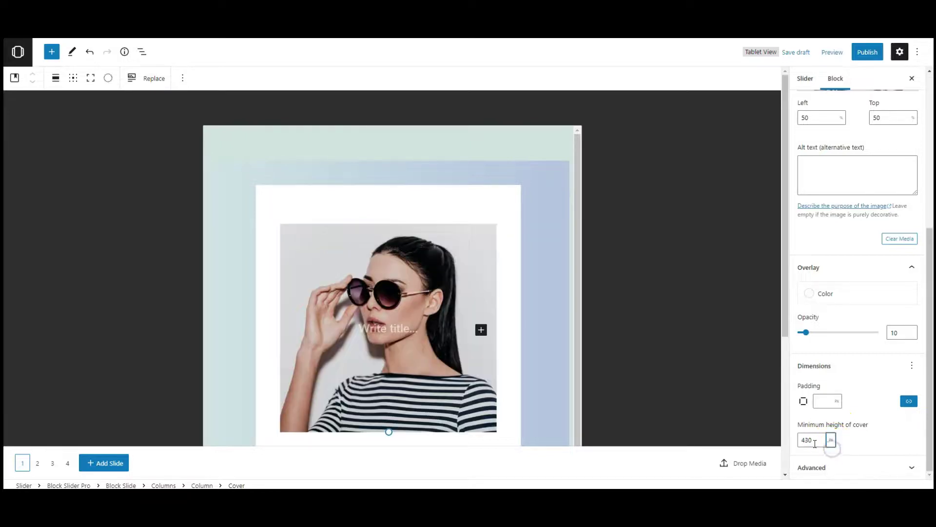
scroll(531, 265, "down", 4)
scroll(534, 268, "up", 3)
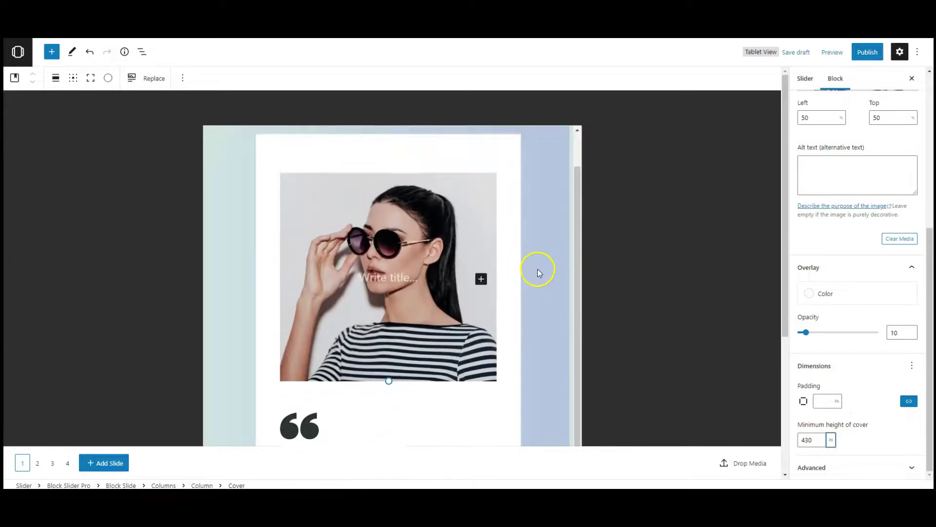
scroll(537, 268, "down", 4)
scroll(538, 280, "up", 4)
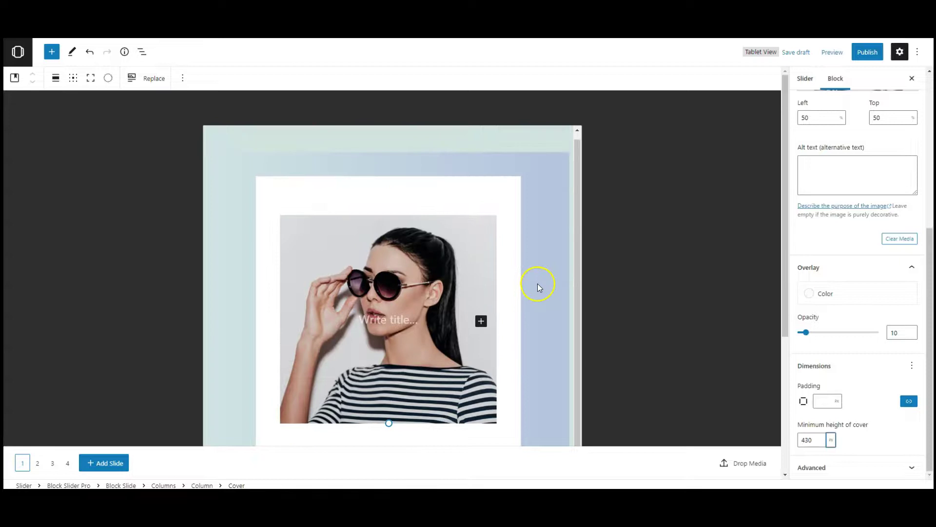
left_click_drag(815, 439, 770, 442)
type("500")
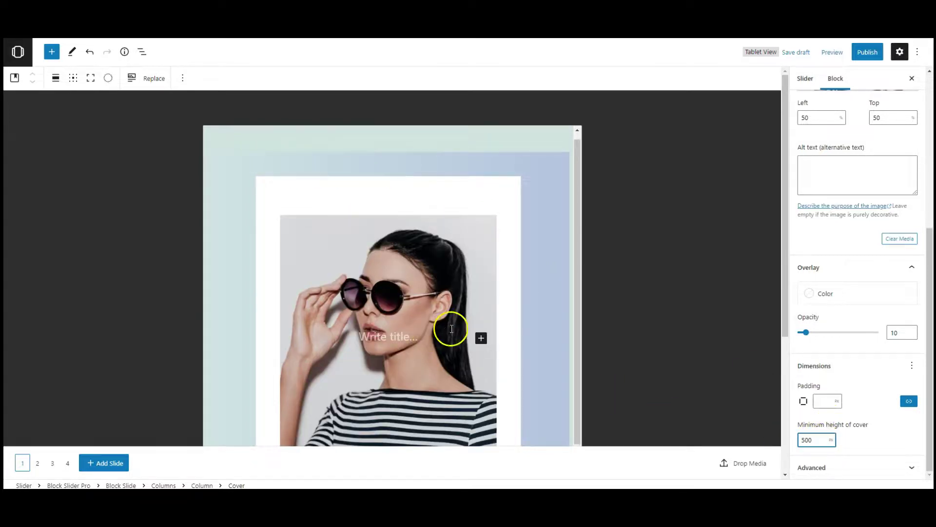
scroll(570, 324, "down", 2)
scroll(575, 321, "down", 2)
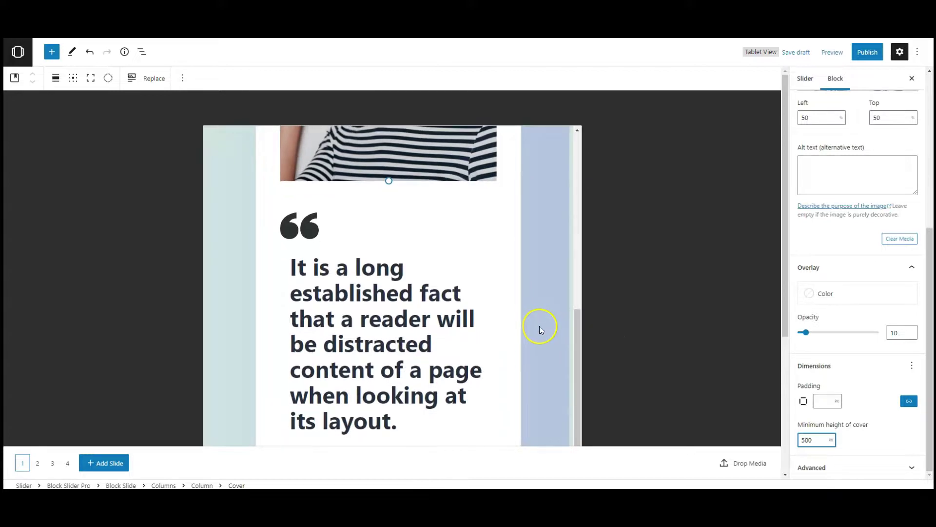
scroll(542, 326, "up", 3)
scroll(543, 326, "down", 3)
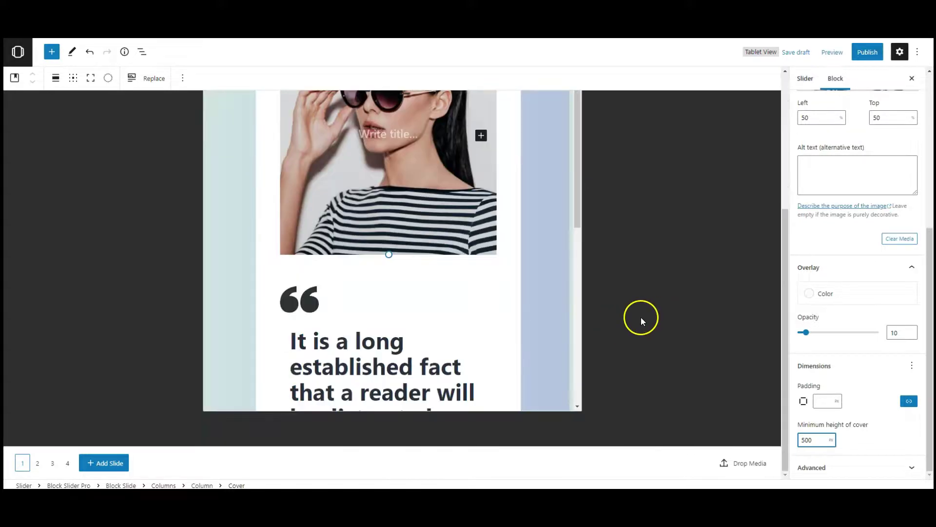
scroll(544, 311, "down", 2)
scroll(546, 313, "down", 2)
scroll(549, 312, "up", 4)
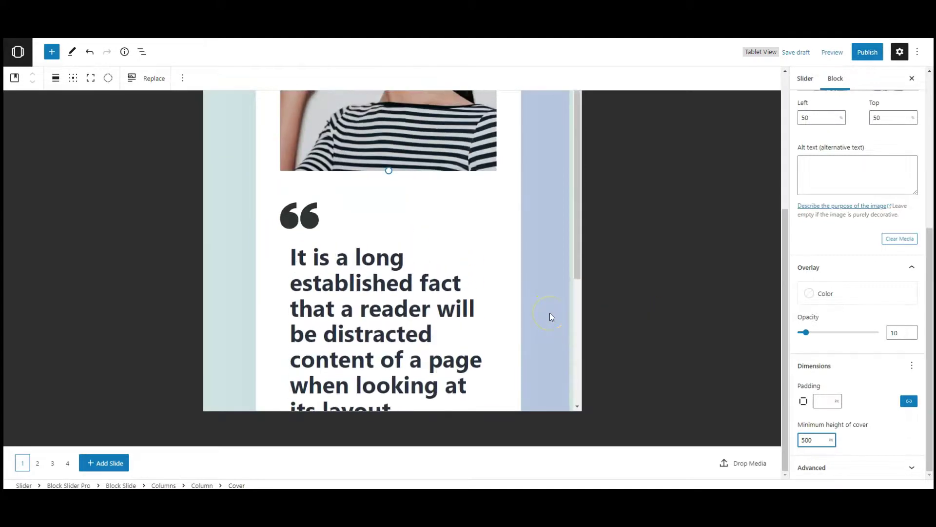
scroll(552, 317, "up", 3)
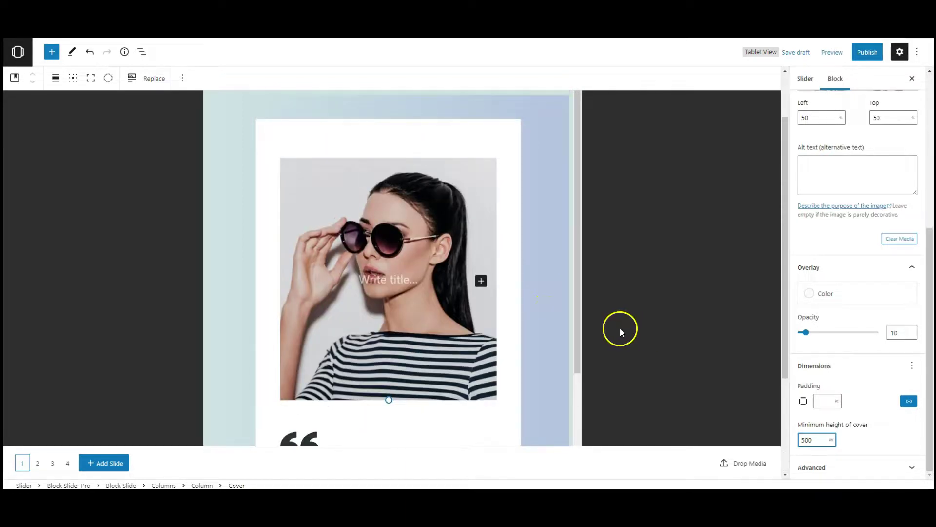
Step: Switch the preview to Mobile and select the slider block
left_click(832, 52)
left_click(787, 115)
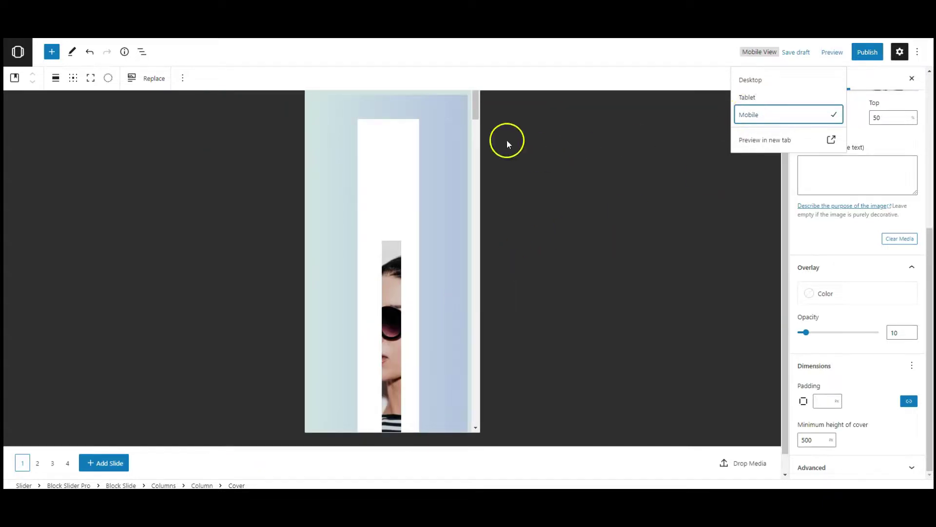
left_click(355, 165)
Step: Change the wrapper's mobile padding from 50 to 20 on all four sides
left_click(834, 155)
left_click(823, 179)
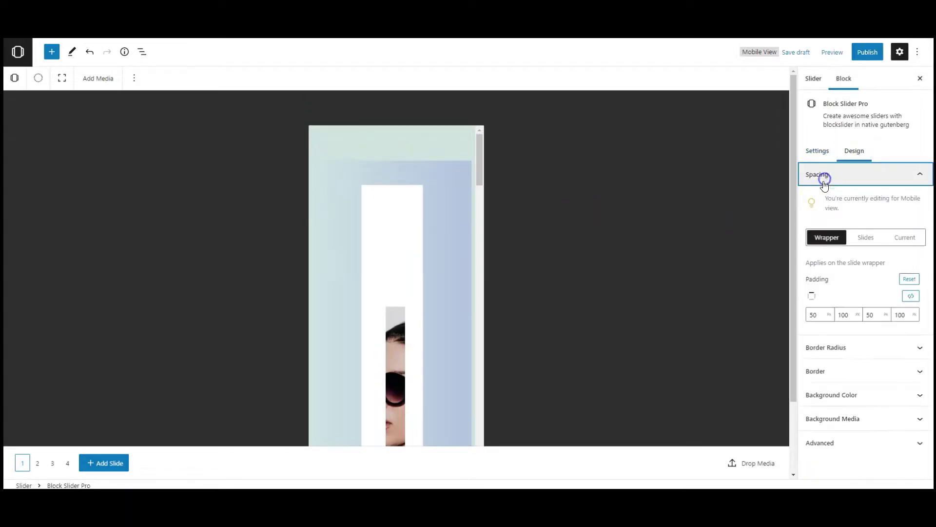
double_click(843, 315)
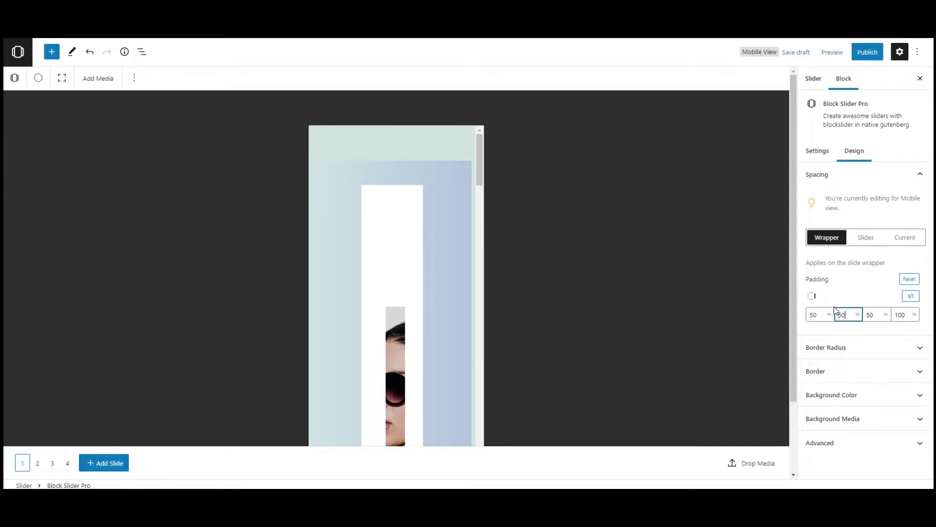
type("50")
double_click(899, 314)
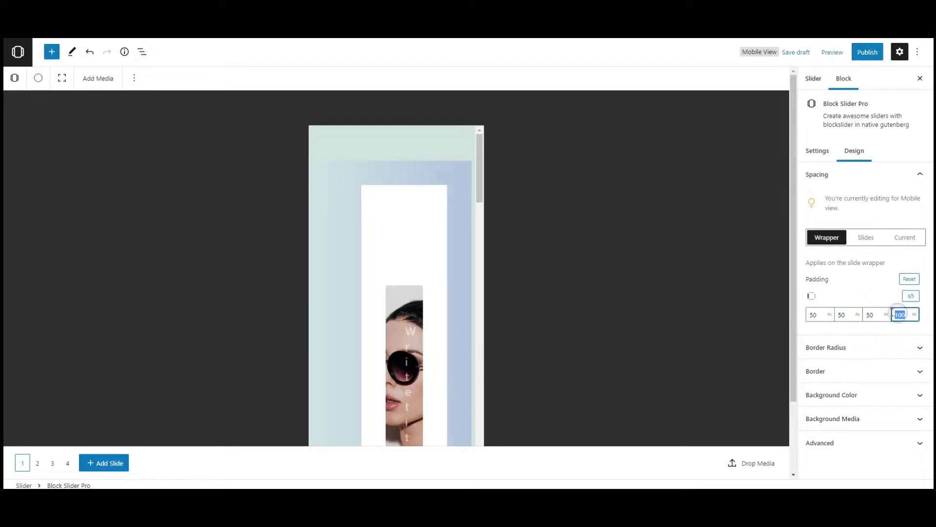
left_click(870, 297)
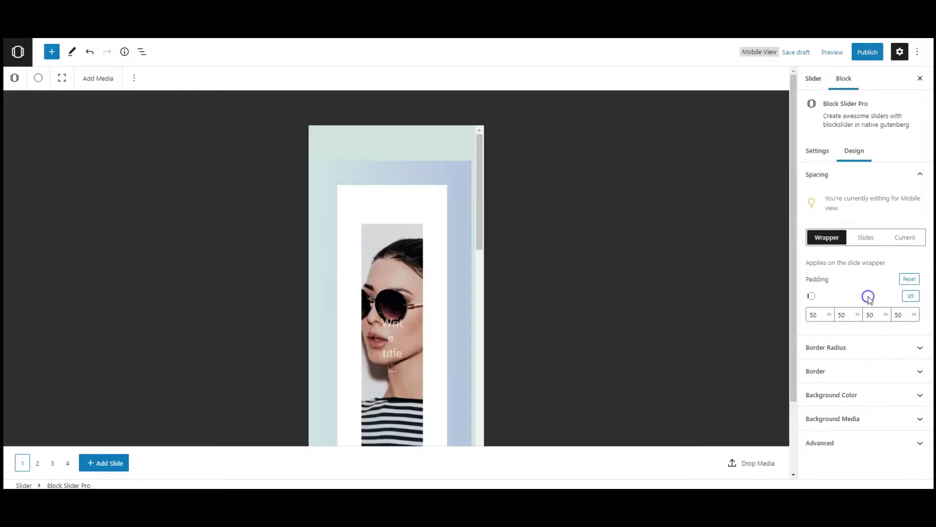
scroll(382, 282, "down", 3)
scroll(382, 282, "up", 3)
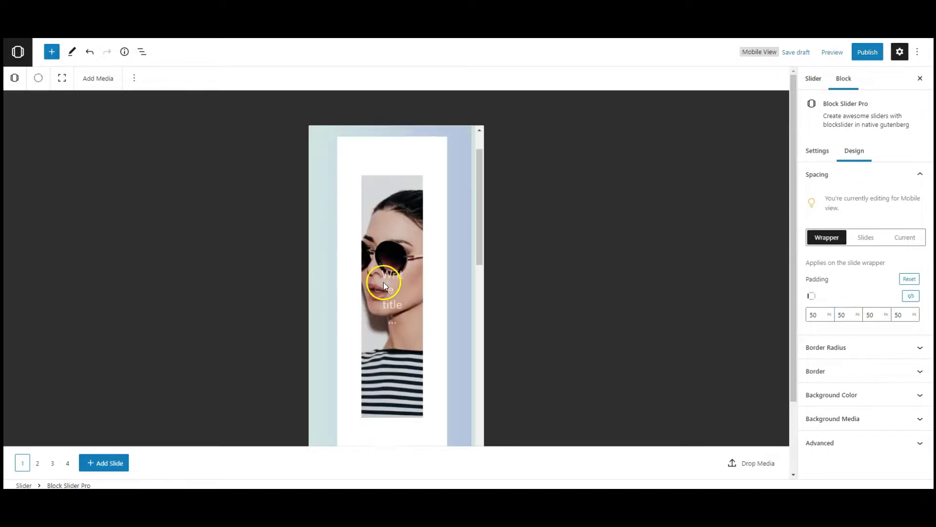
double_click(840, 315)
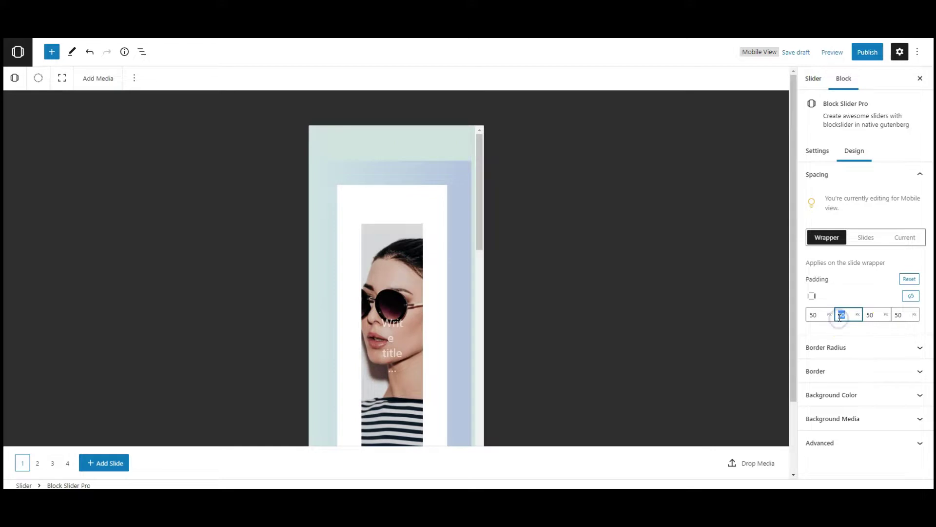
type("20")
double_click(895, 314)
type("20")
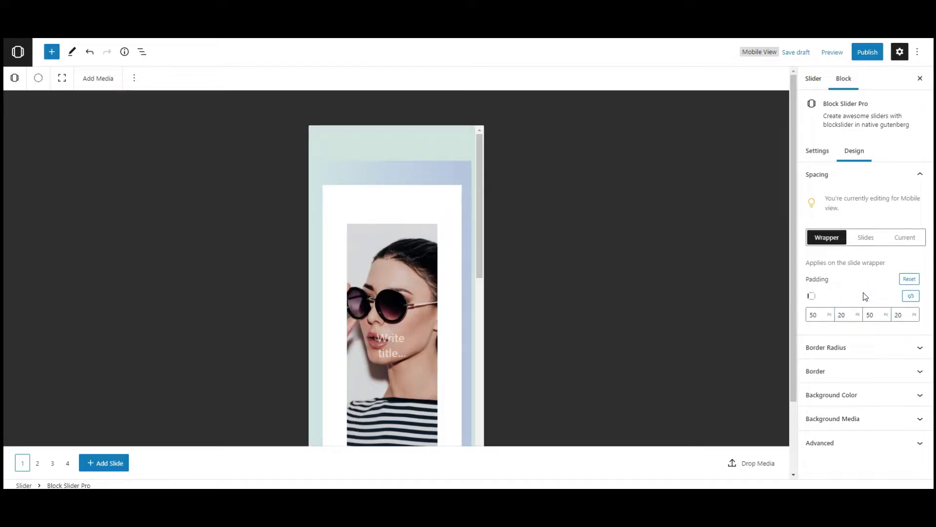
double_click(812, 314)
double_click(871, 316)
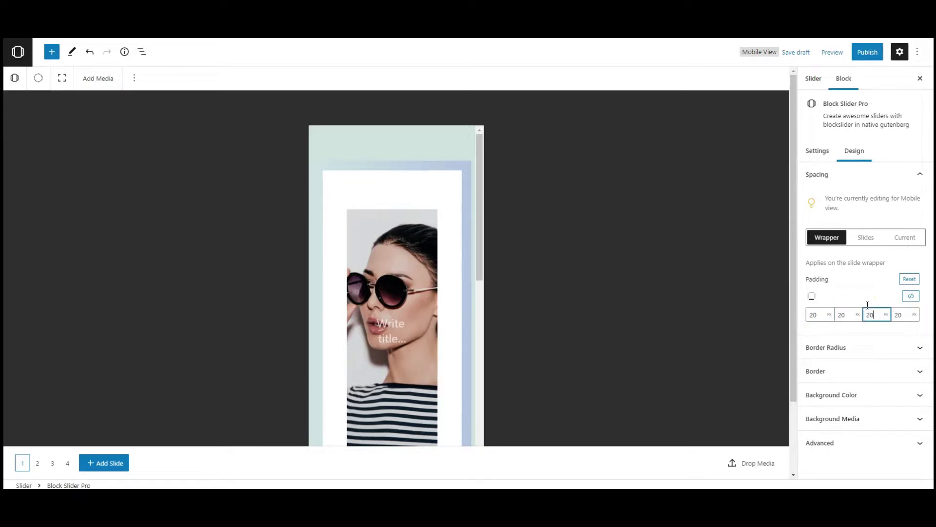
scroll(351, 310, "down", 6)
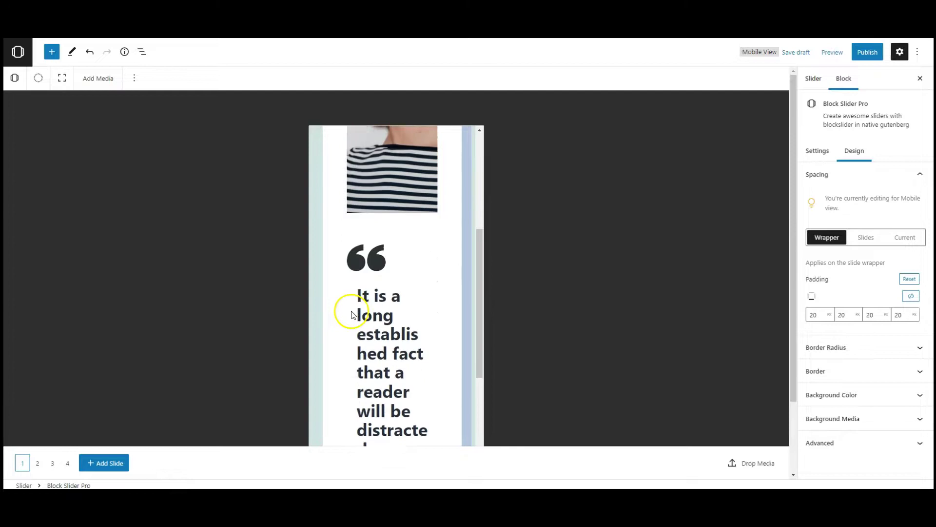
scroll(354, 311, "down", 3)
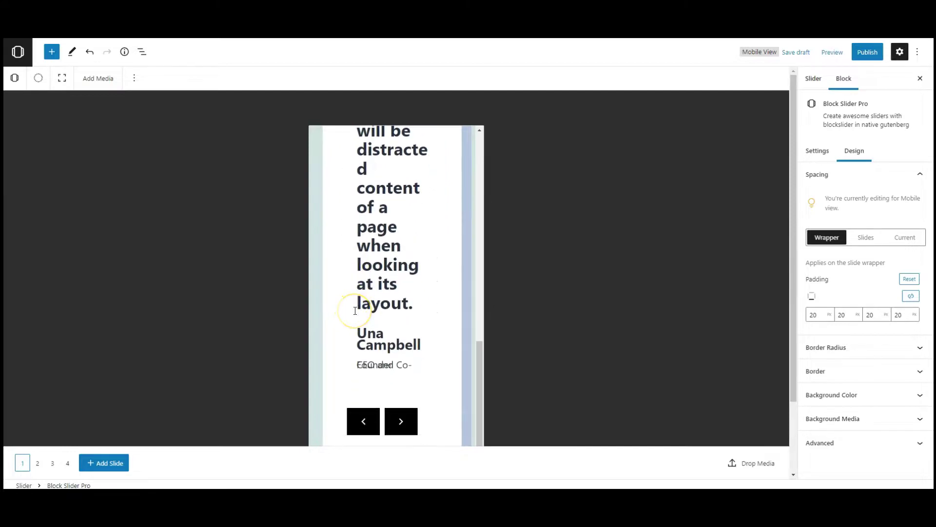
scroll(355, 310, "up", 6)
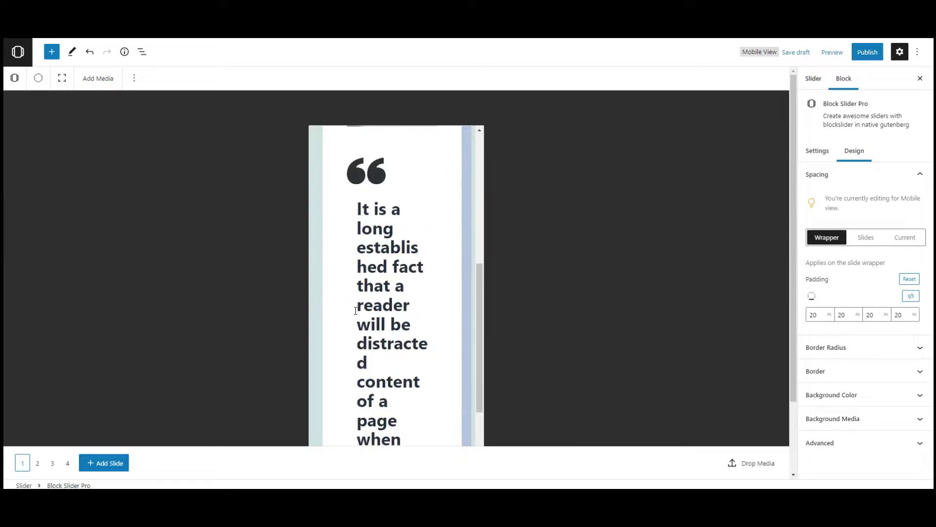
Step: Set the mobile padding of all slides to 20
left_click(866, 237)
left_click(830, 294)
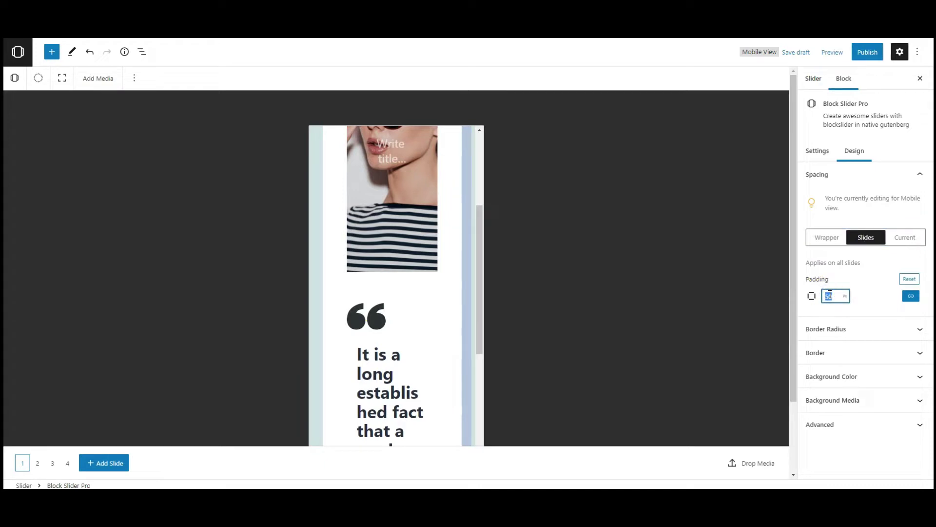
type("20")
left_click(866, 296)
scroll(402, 366, "down", 5)
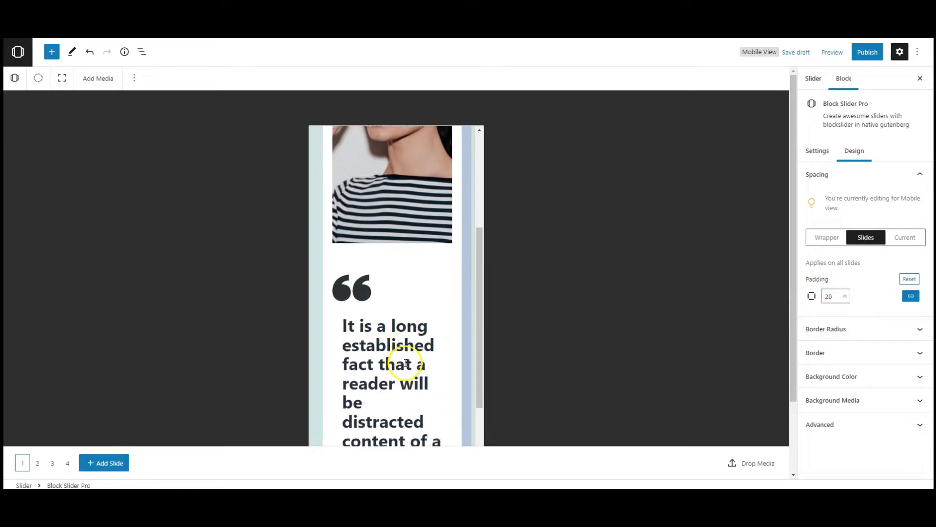
scroll(405, 362, "up", 5)
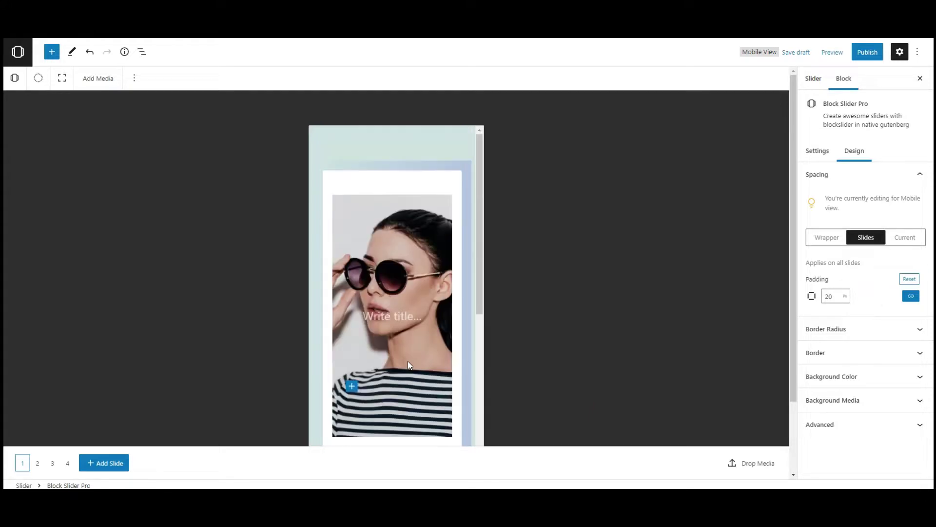
Step: Return the preview to Desktop and publish the slider
left_click(831, 52)
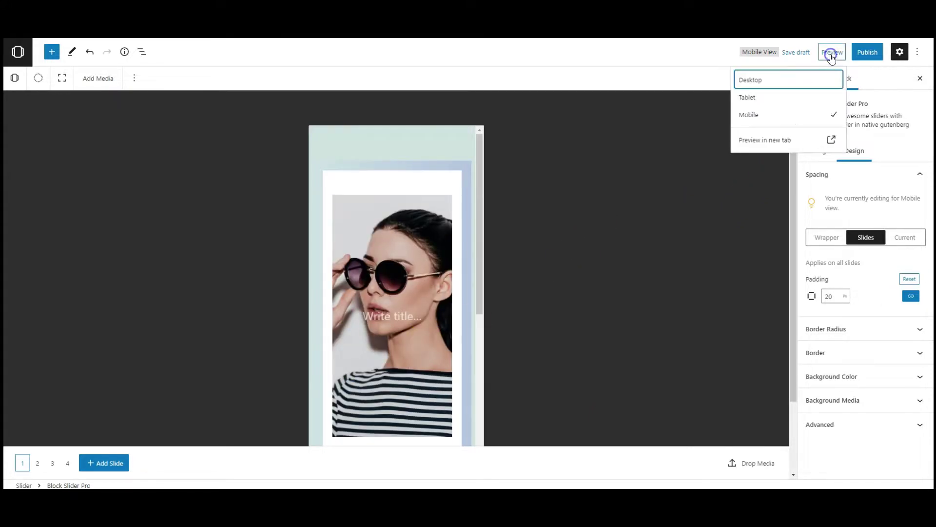
left_click(792, 81)
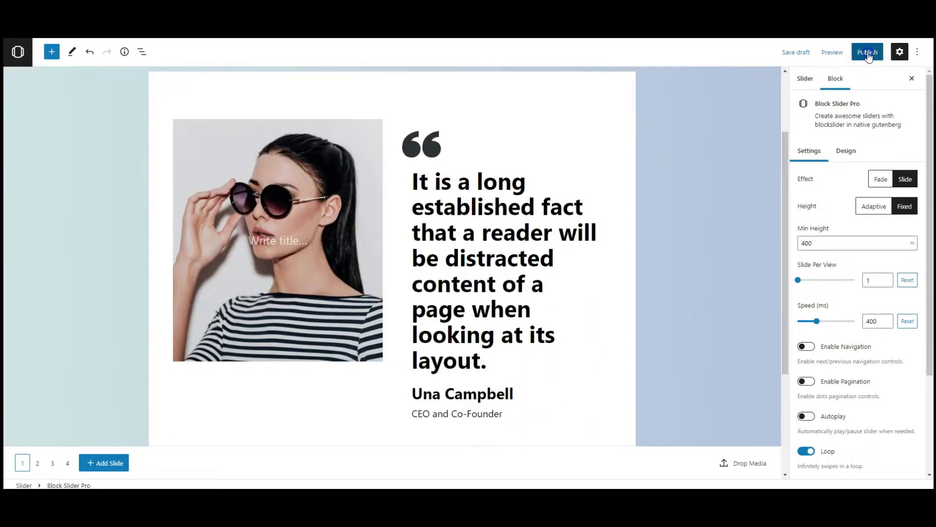
left_click(868, 52)
left_click(844, 52)
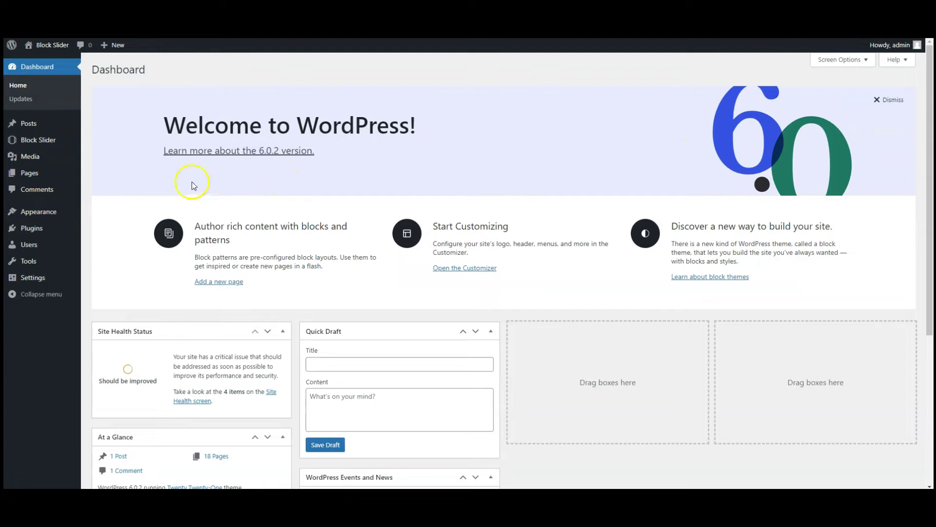
Step: Create a new page and insert a Block Slider block showing Slider 124
mouse_move(21, 173)
left_click(107, 190)
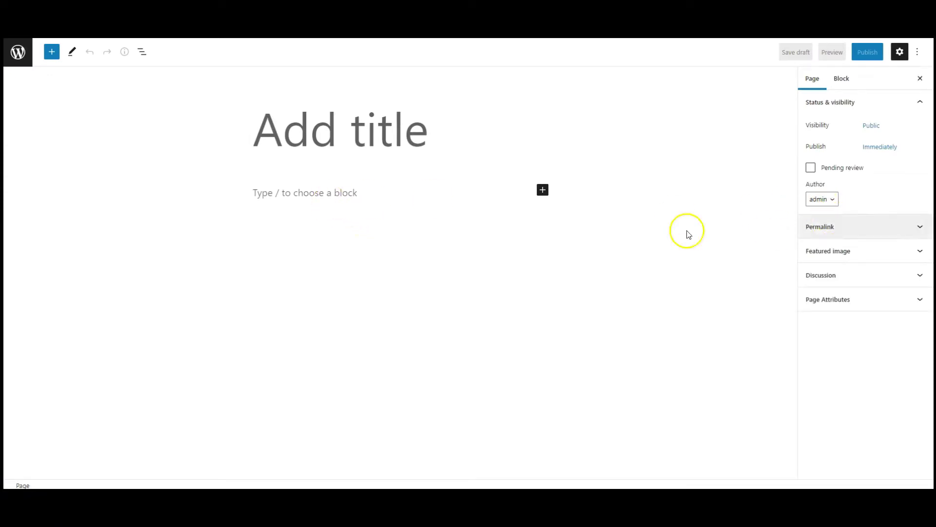
left_click(341, 196)
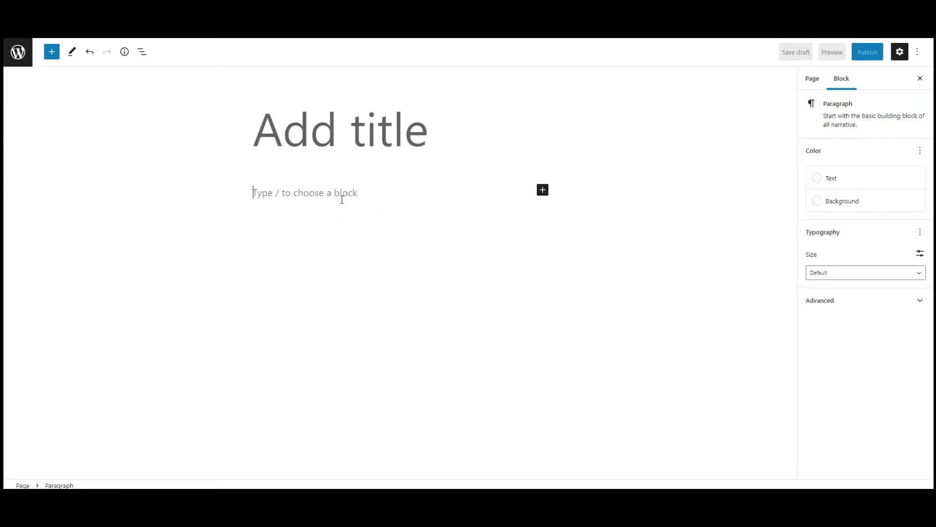
left_click(543, 190)
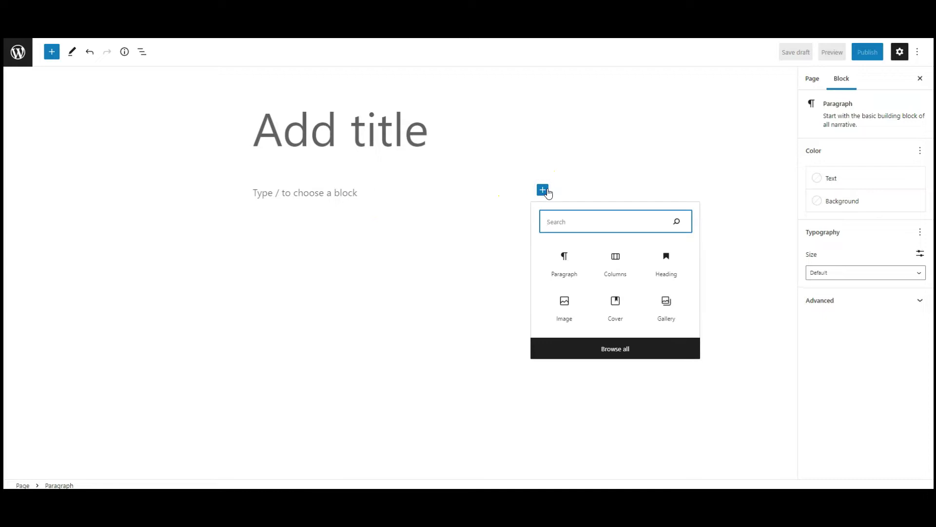
type("block")
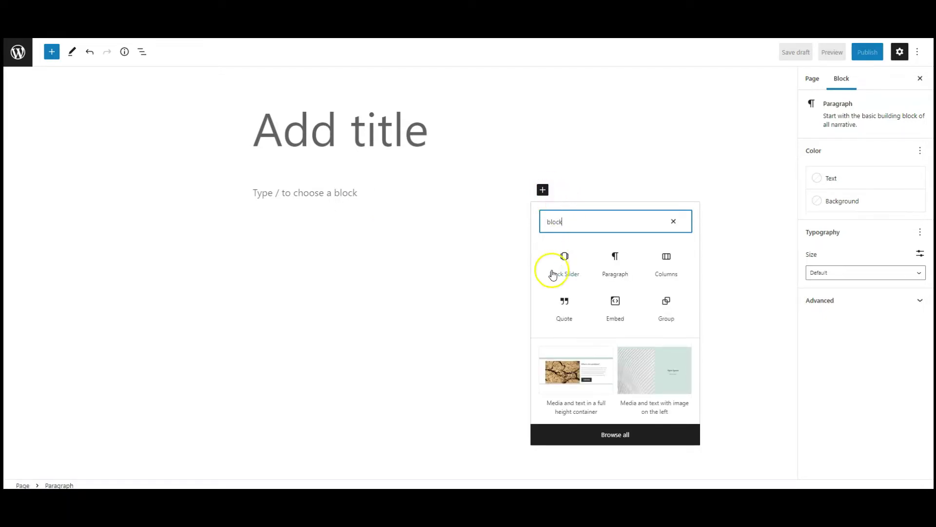
left_click(553, 275)
type("slider")
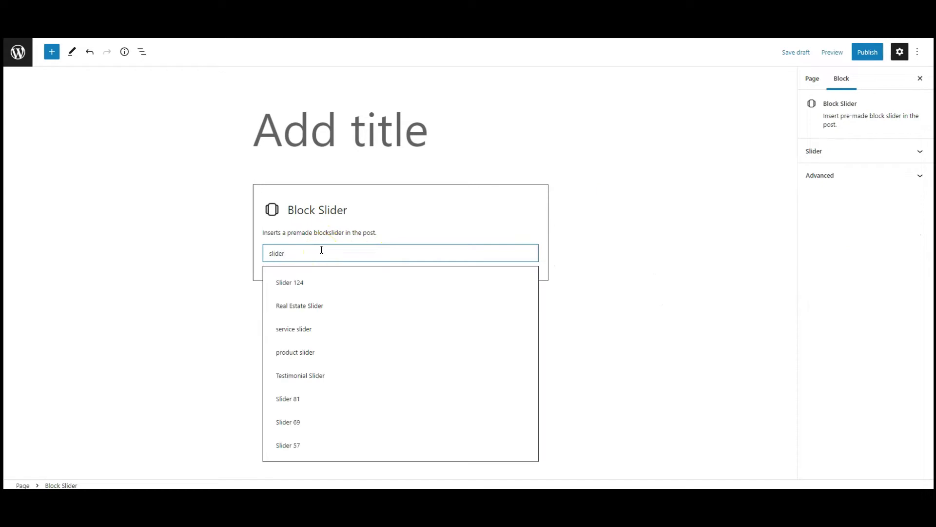
key("Down")
key("Return")
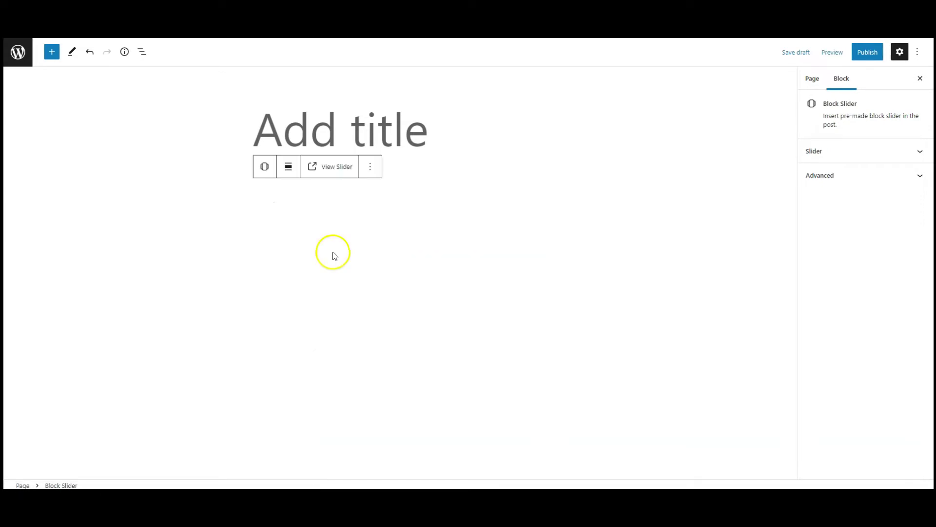
Step: Set the slider to full width and publish the page
left_click(290, 172)
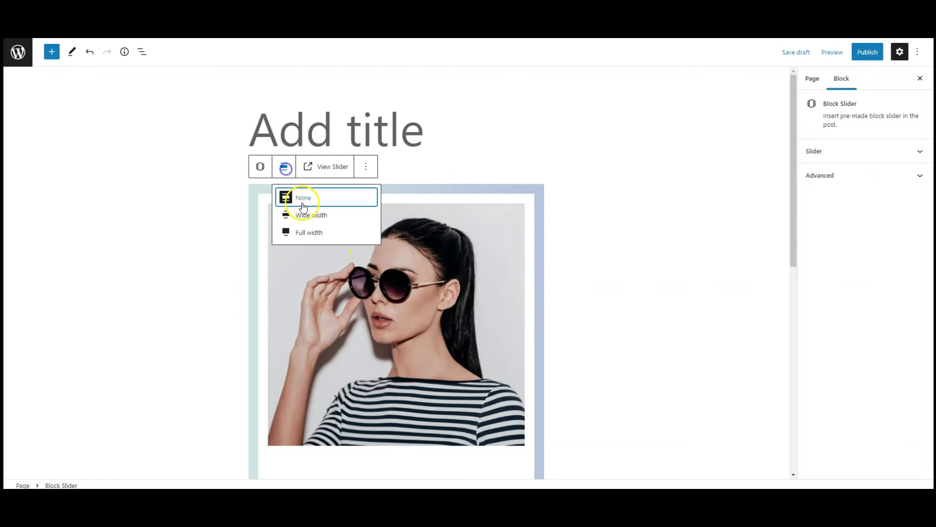
left_click(304, 231)
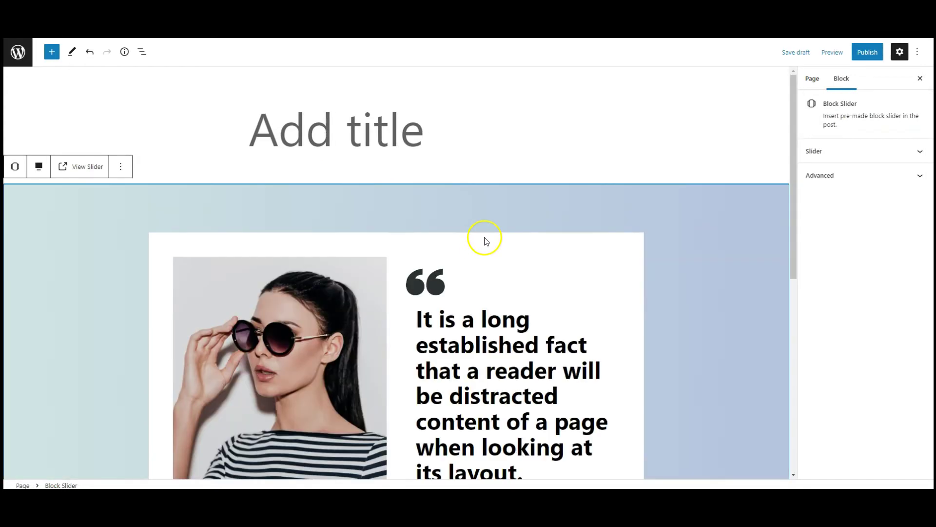
scroll(488, 234, "down", 3)
left_click(873, 52)
left_click(834, 52)
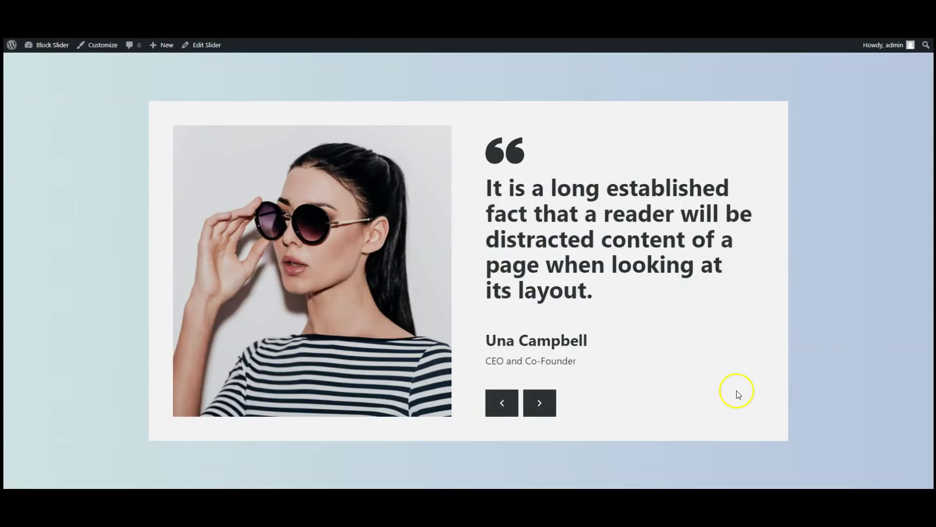
left_click(545, 409)
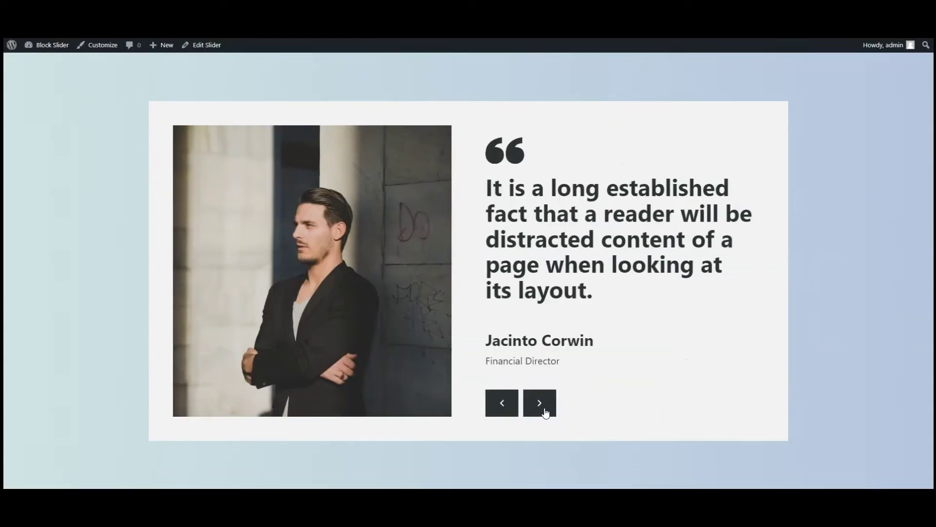
left_click(544, 410)
left_click(544, 410)
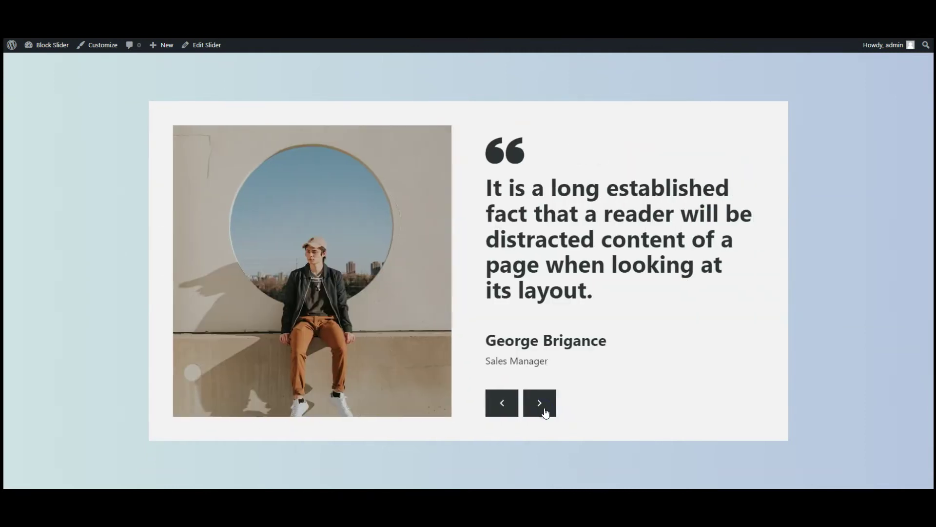
left_click(545, 412)
left_click(498, 413)
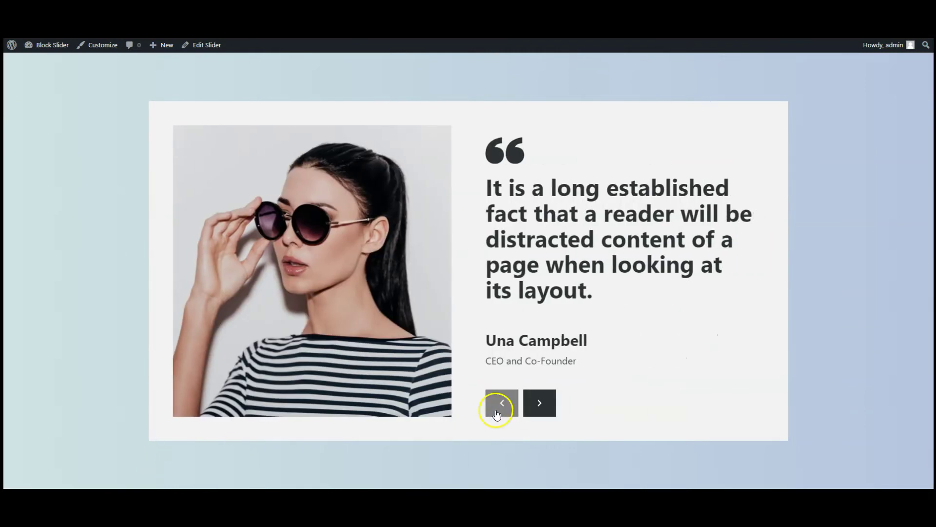
left_click(498, 413)
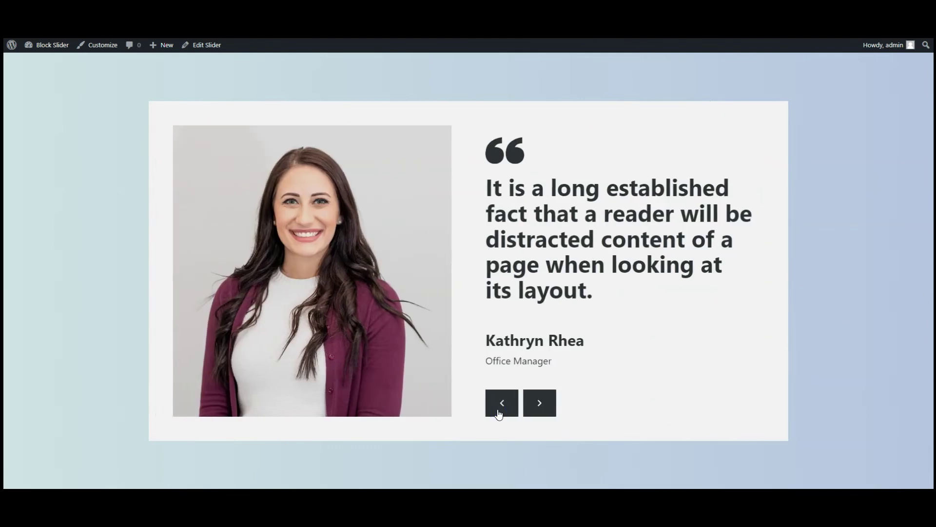
left_click(499, 412)
left_click(498, 412)
left_click(498, 412)
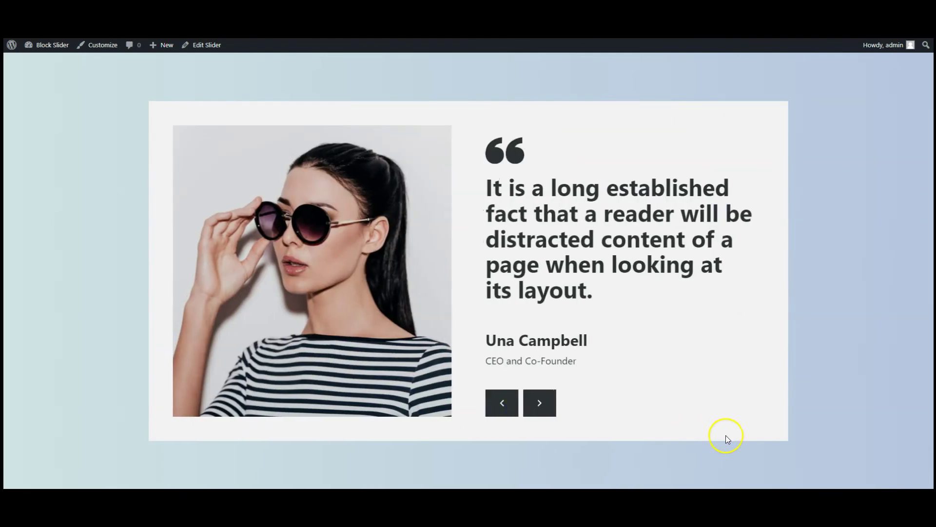